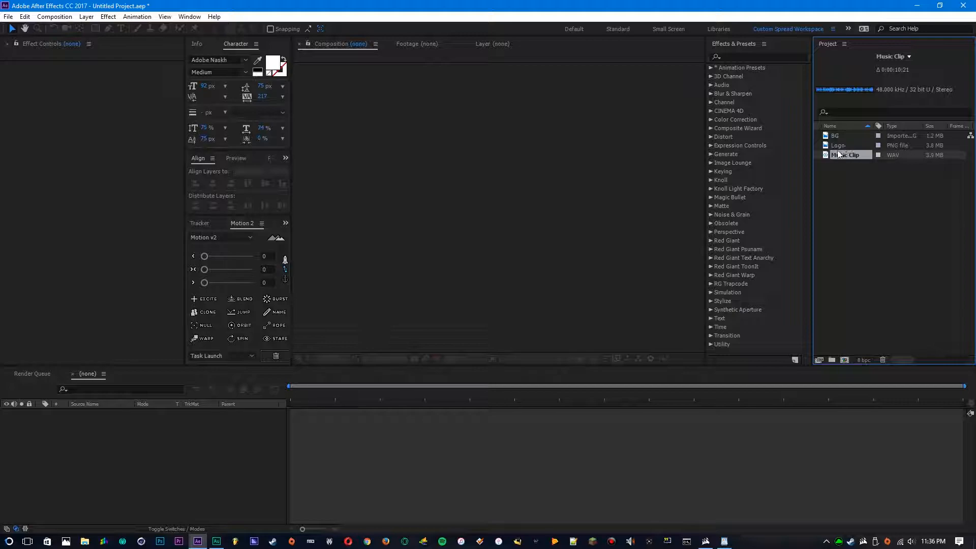
left_click(842, 138)
left_click_drag(844, 137, 853, 340)
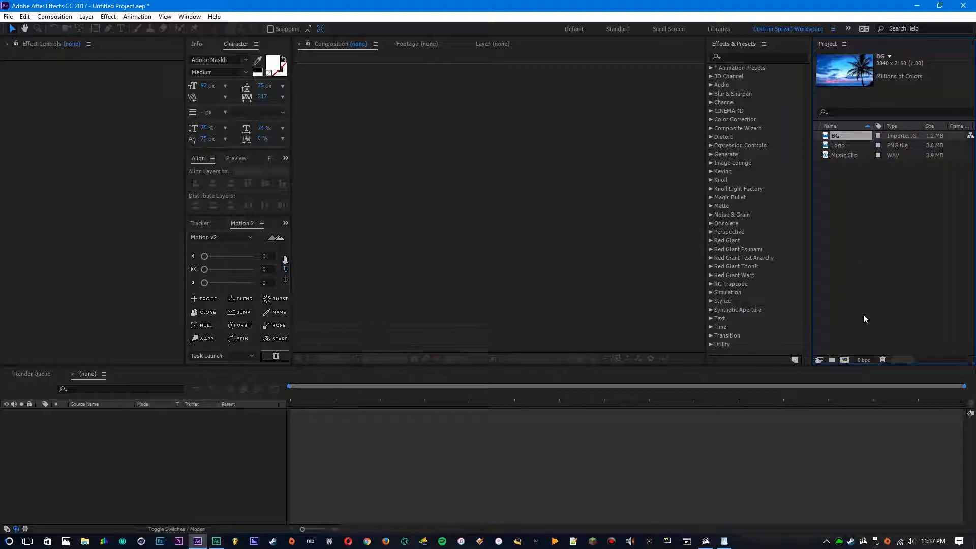
left_click(844, 360)
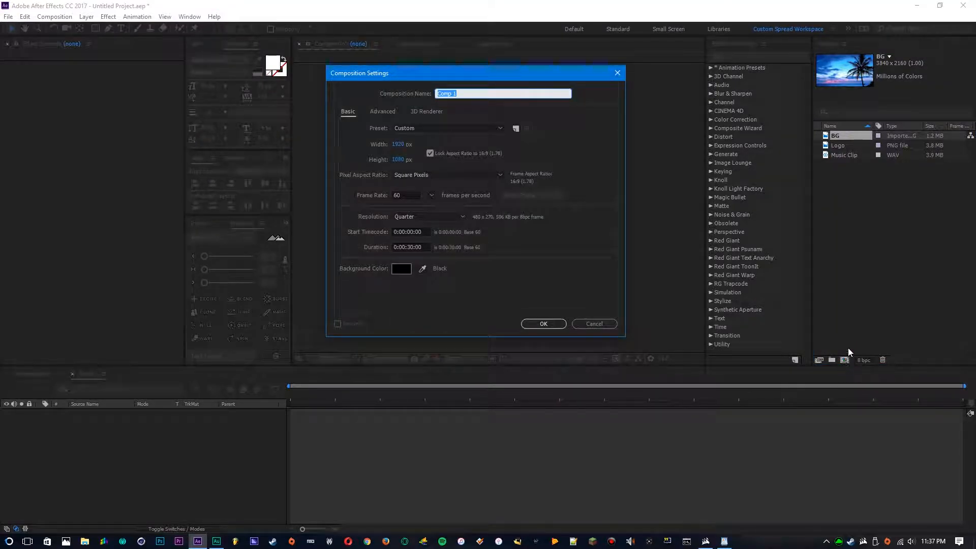
left_click_drag(546, 71, 451, 72)
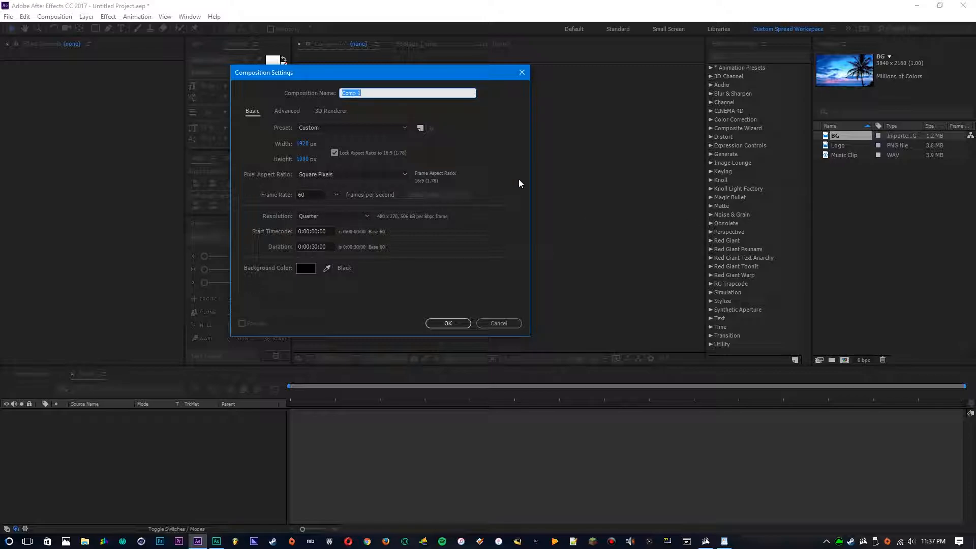
left_click(495, 325)
Step: Create a new composition with a duration of 11 seconds (0:00:11:00), keeping the other default settings
left_click_drag(898, 360, 925, 360)
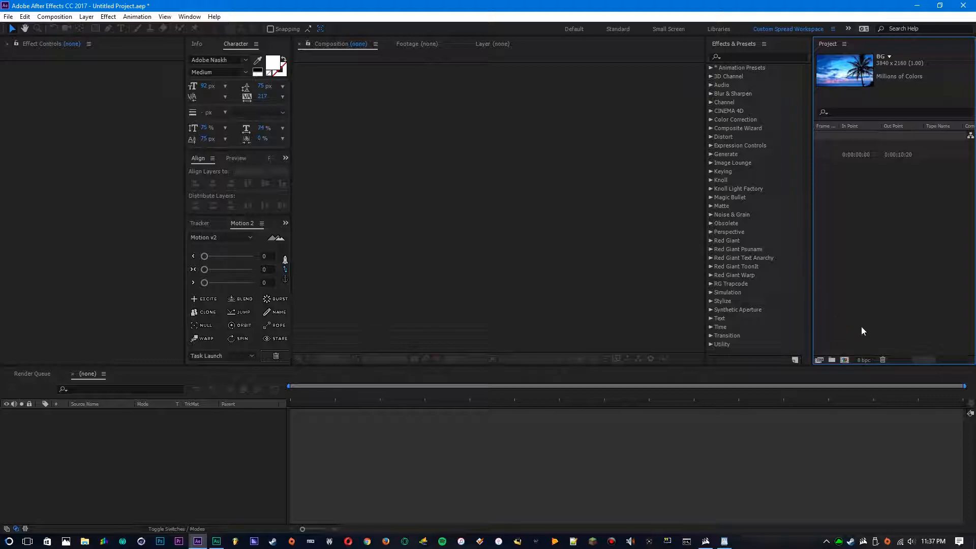
left_click(844, 359)
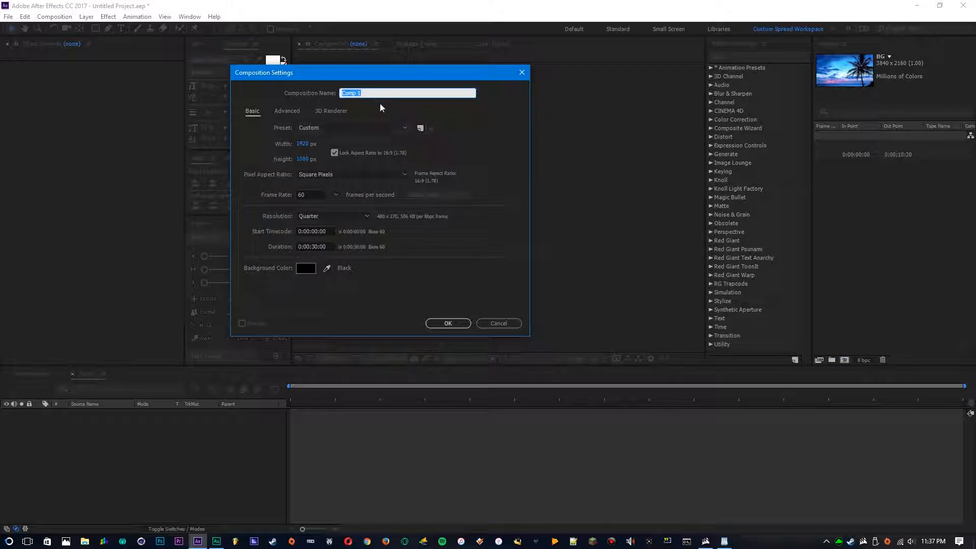
left_click_drag(320, 77, 353, 79)
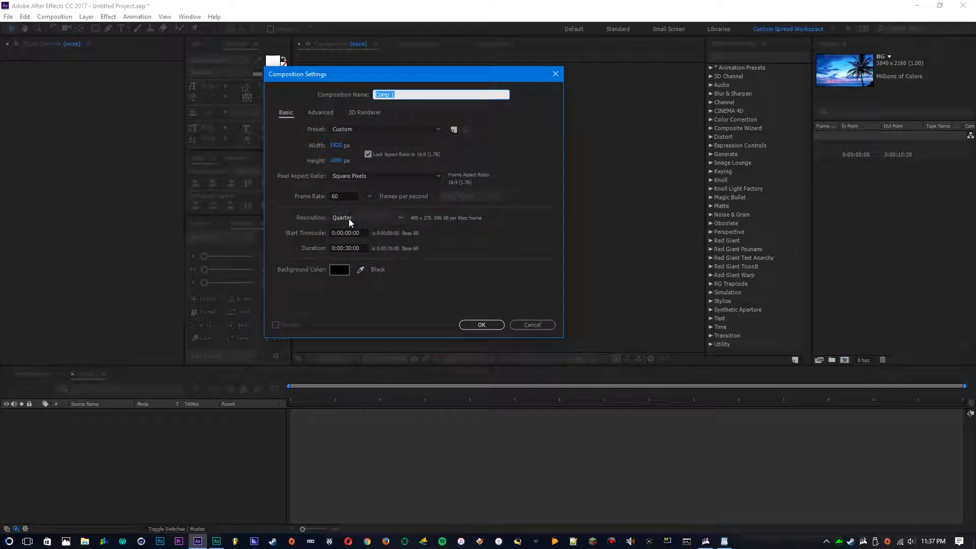
left_click(349, 249)
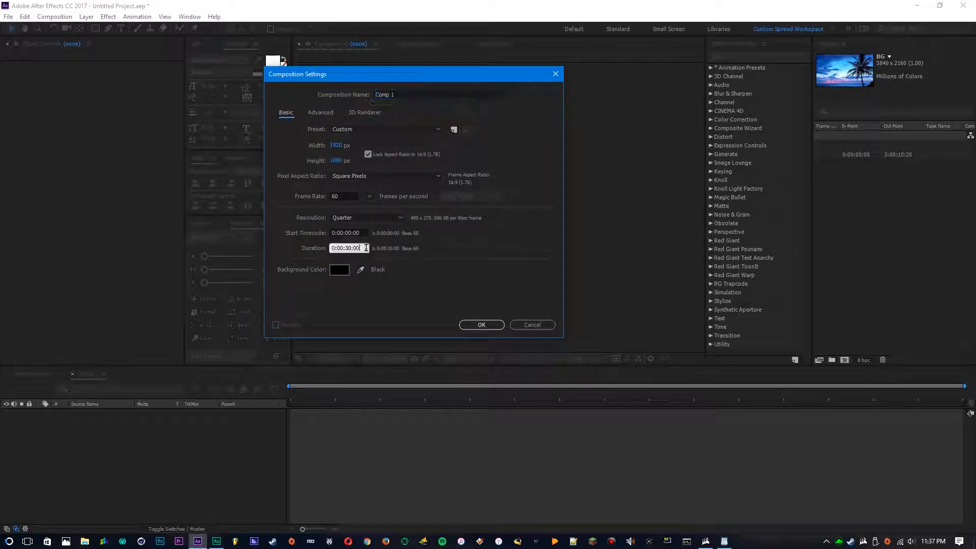
type("1100")
left_click(470, 324)
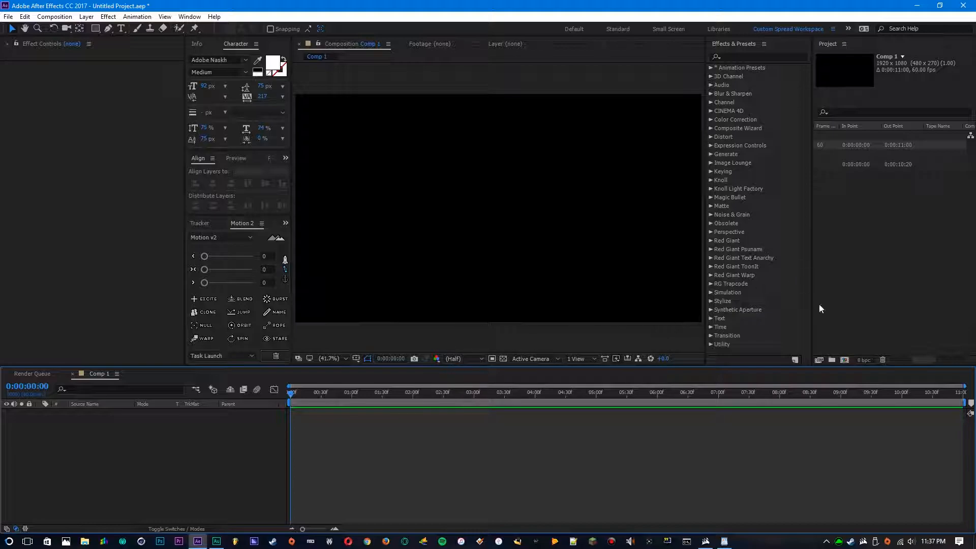
Step: Add BG, Logo and Music Clip to the composition as layers, with Logo above BG and Music Clip at the bottom
left_click_drag(926, 360, 862, 361)
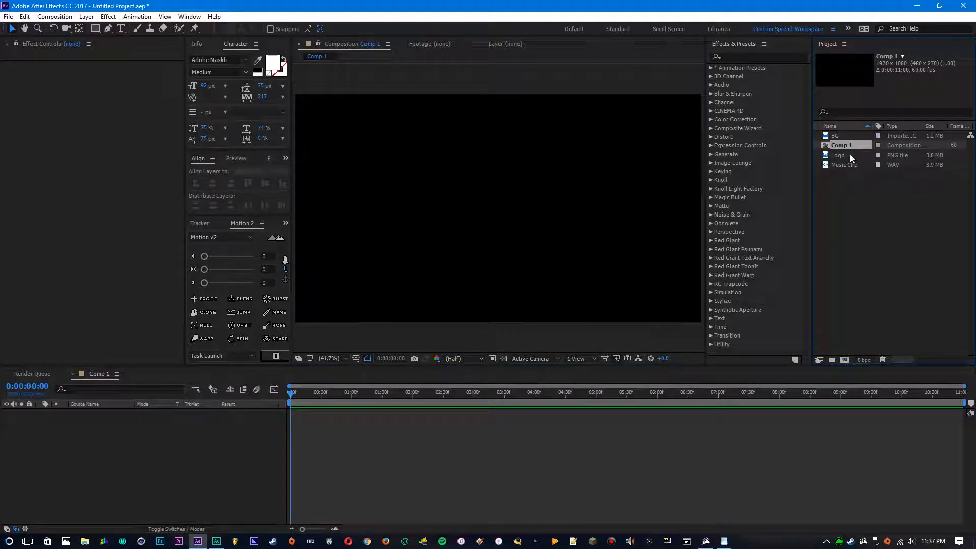
key("Up")
left_click_drag(851, 134, 135, 448)
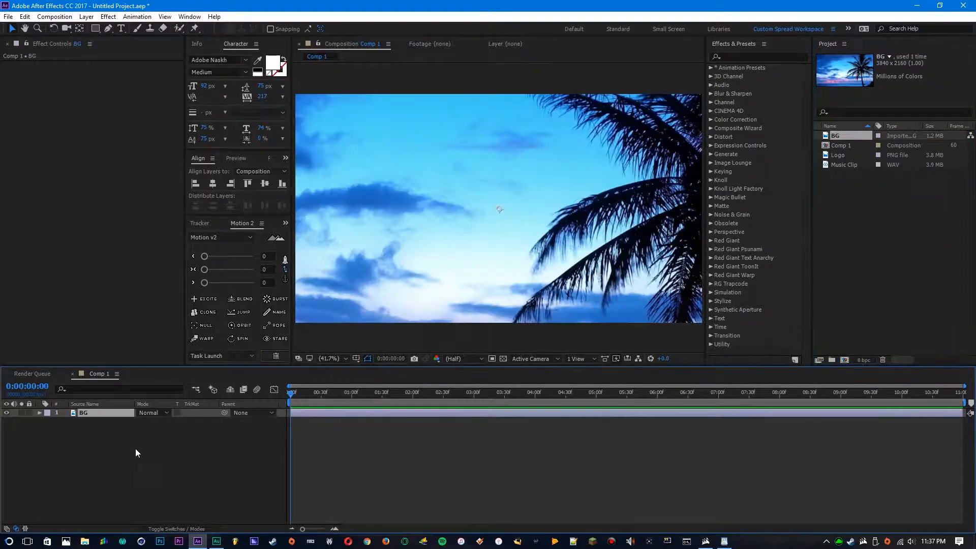
left_click_drag(836, 160, 87, 412)
left_click_drag(843, 165, 116, 500)
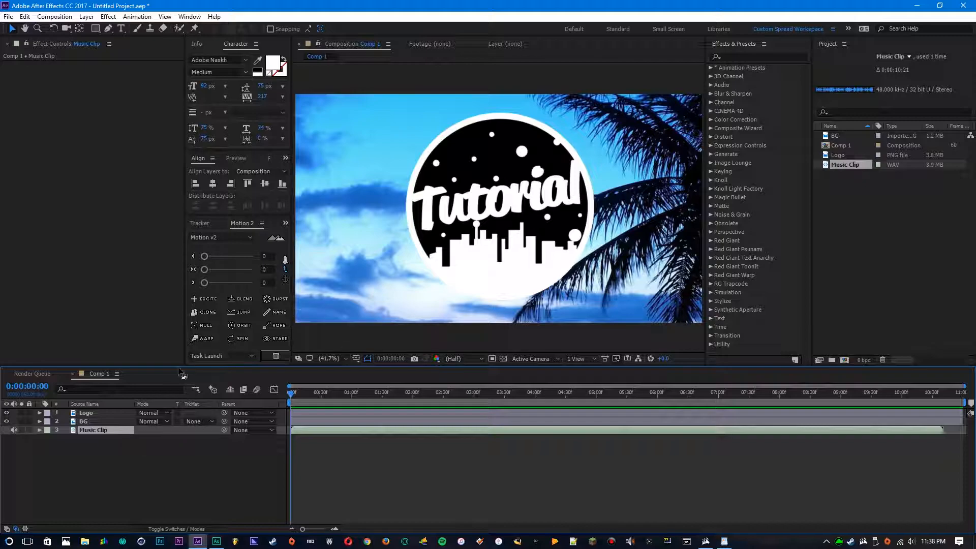
Step: Set the BG layer's scale to 50%
left_click(85, 412)
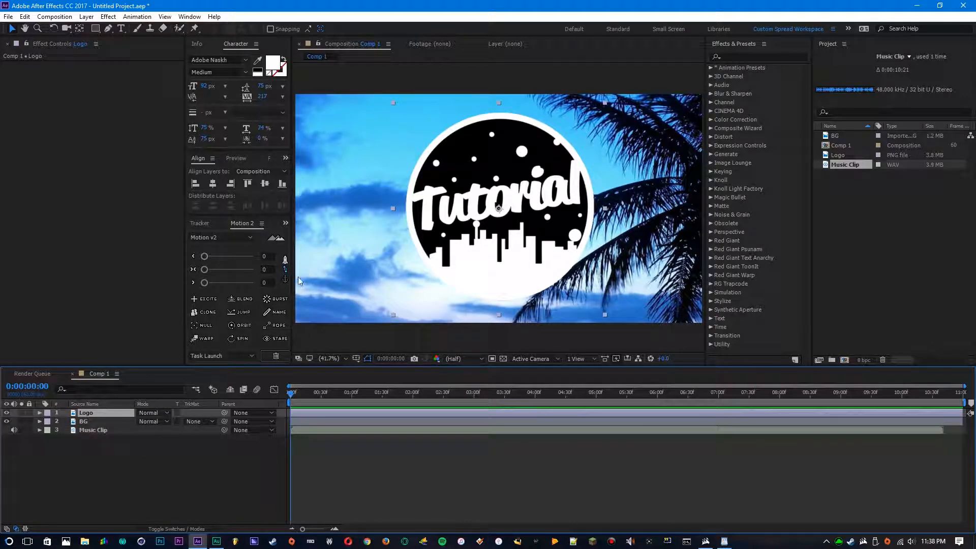
left_click(89, 421)
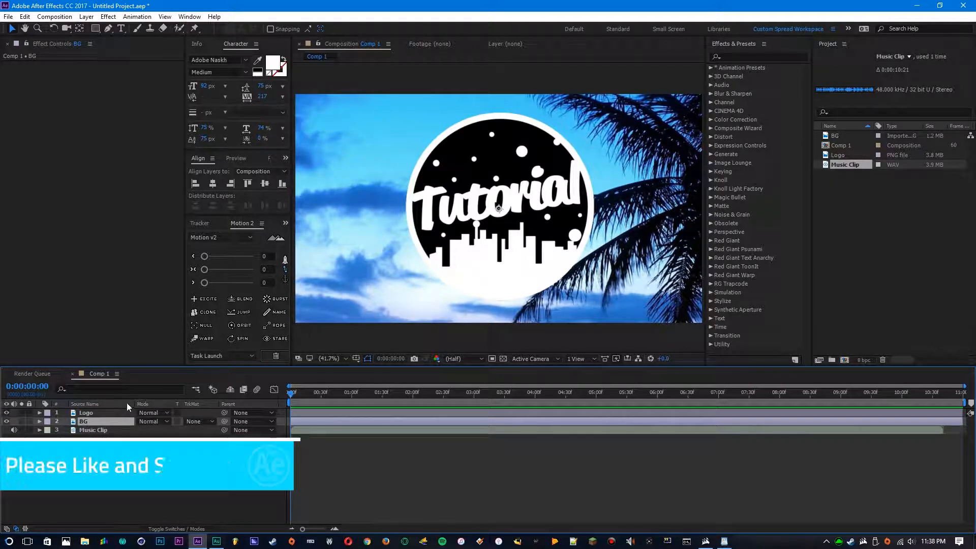
key("s")
left_click(153, 429)
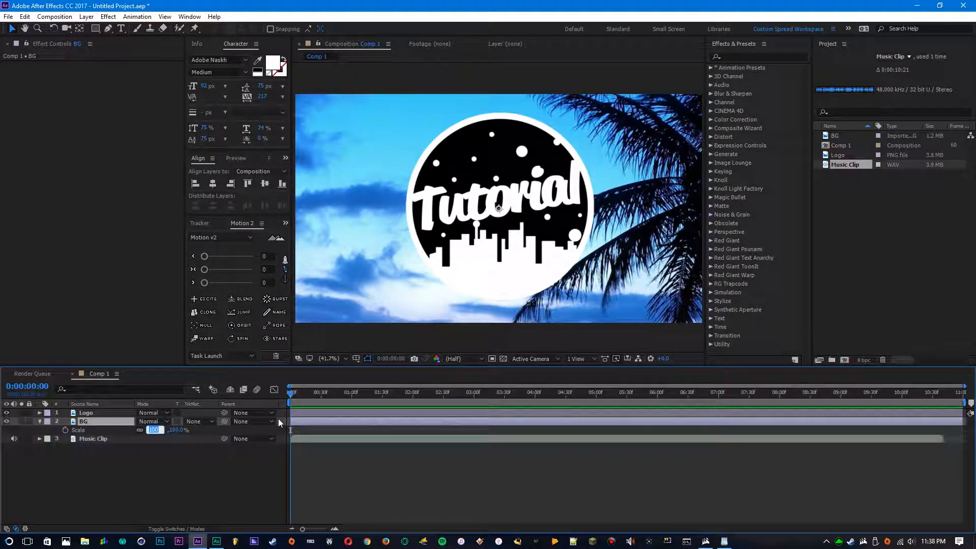
type("50")
key("Return")
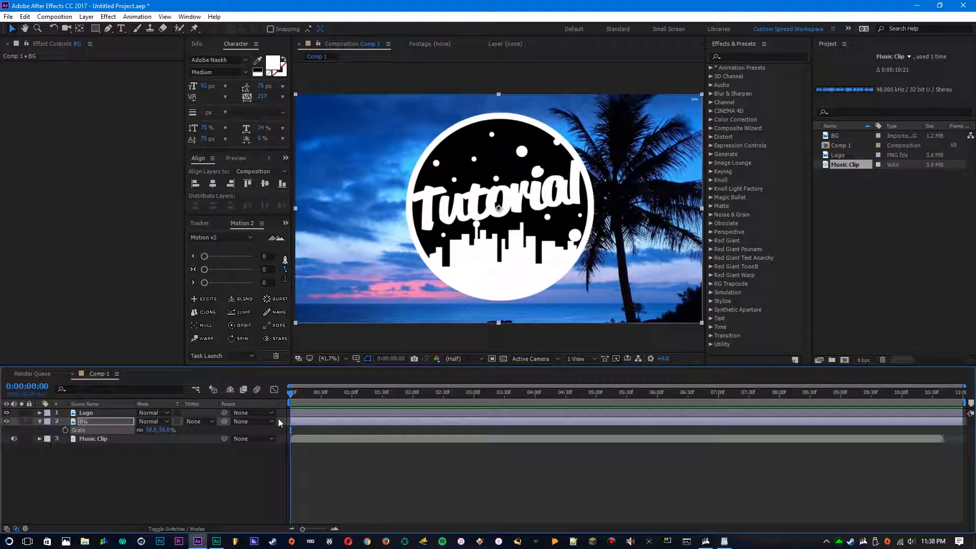
left_click(179, 510)
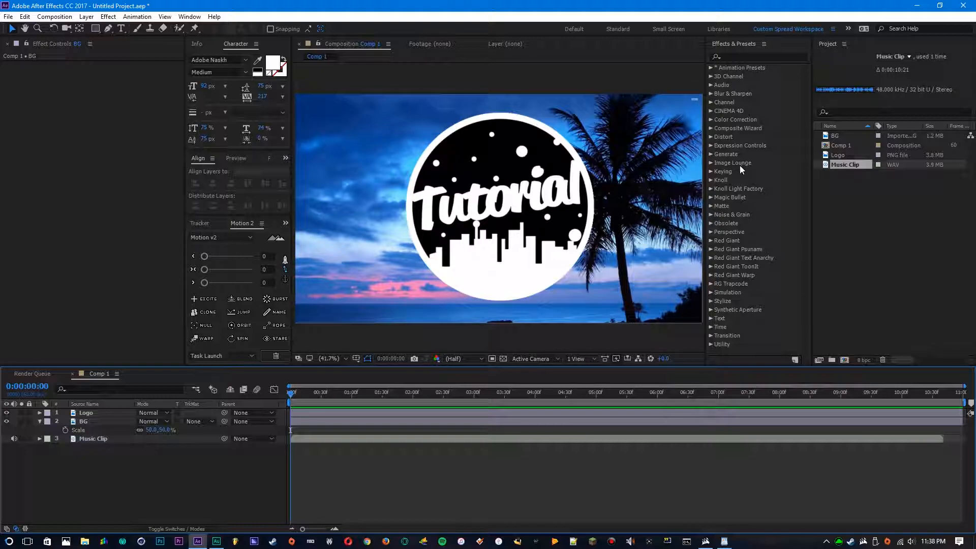
Step: Apply the Mirror effect to the BG layer and set its horizontal Reflection Center to 1920
left_click(754, 56)
type("mirror")
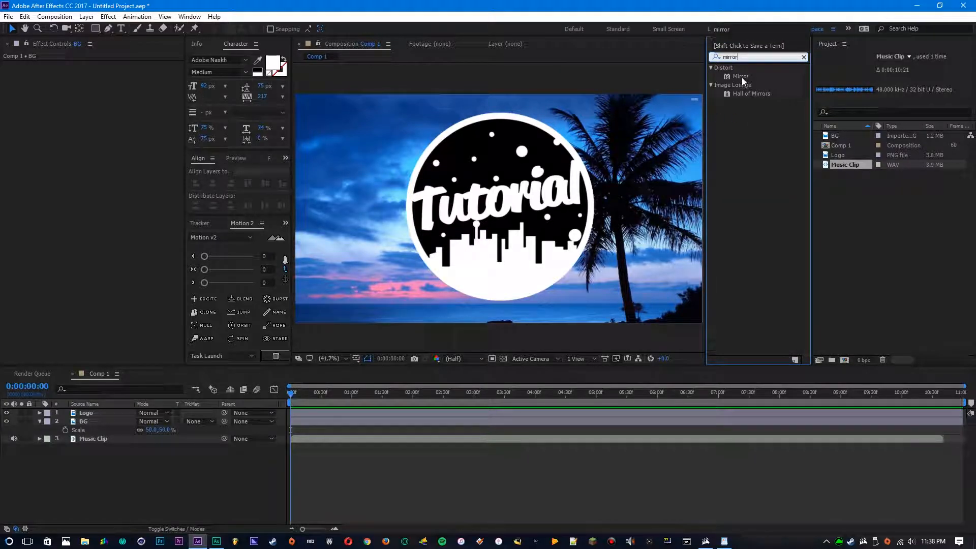
left_click_drag(741, 77, 96, 421)
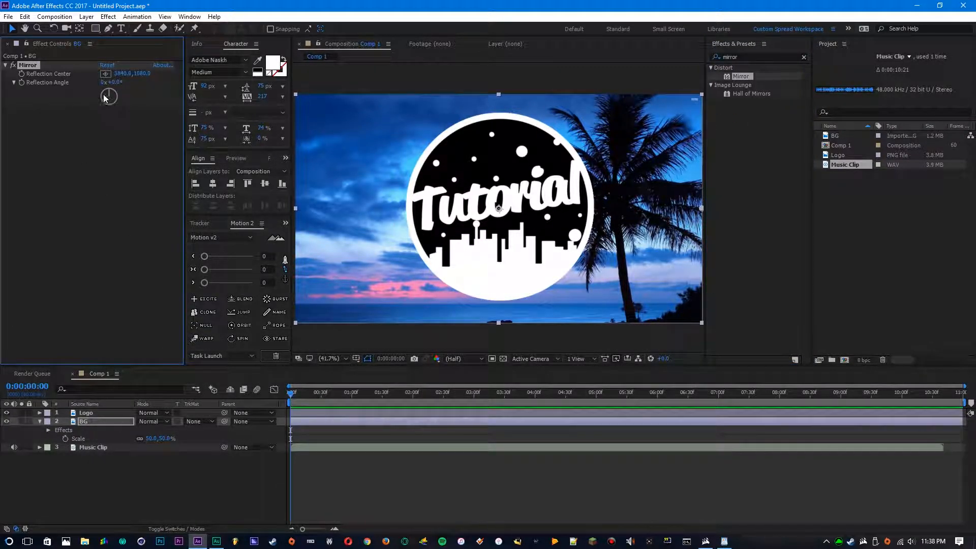
left_click(122, 74)
type("1920")
key("Return")
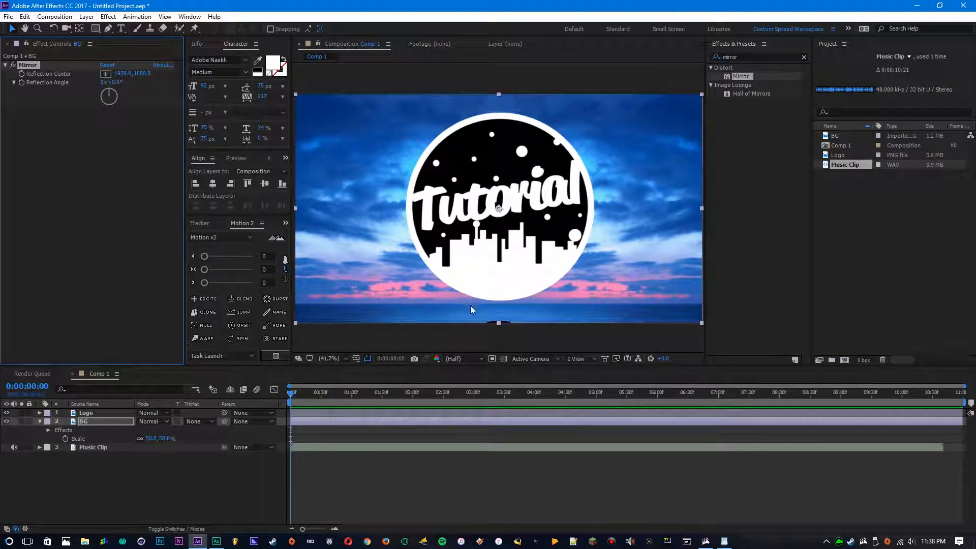
left_click(93, 155)
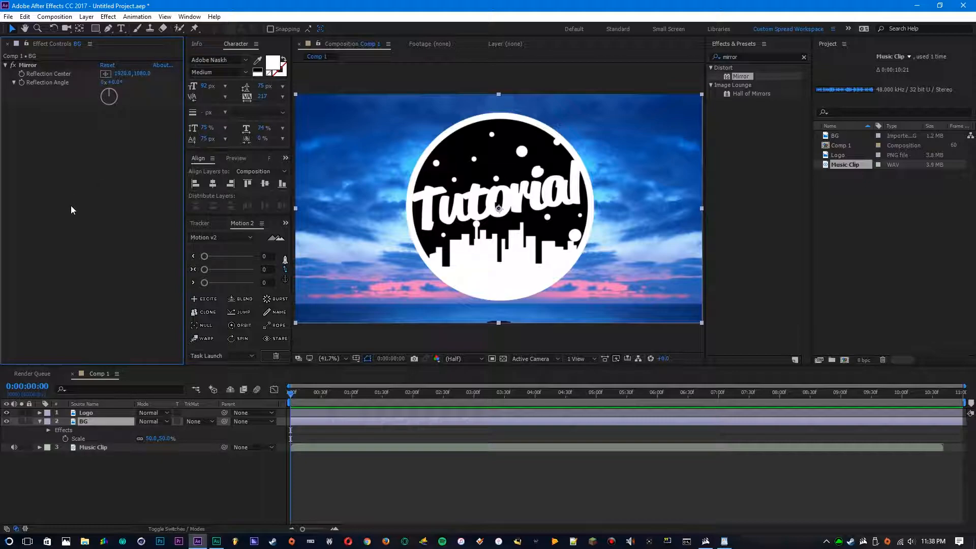
Step: Set the Logo layer's scale to 70% and collapse the properties of the Logo and BG layers
left_click(84, 413)
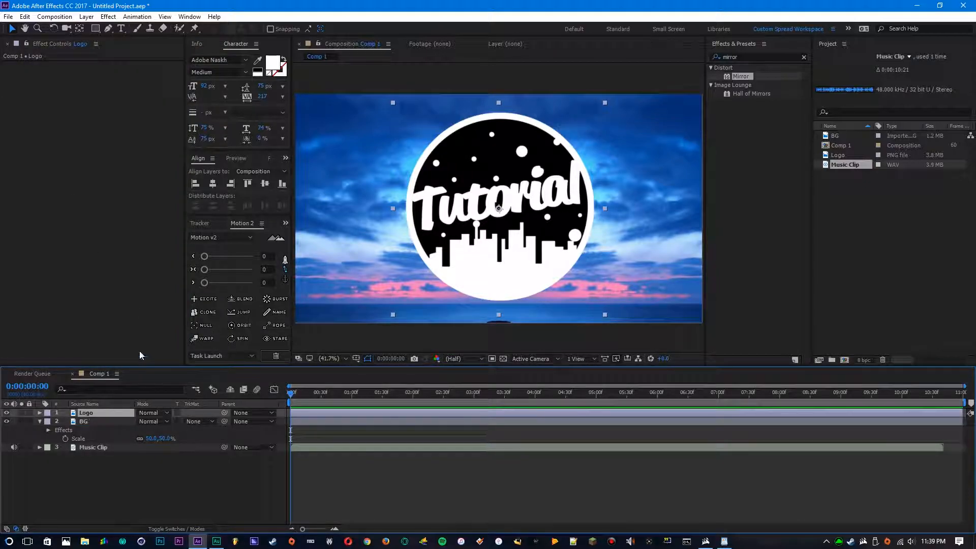
key("s")
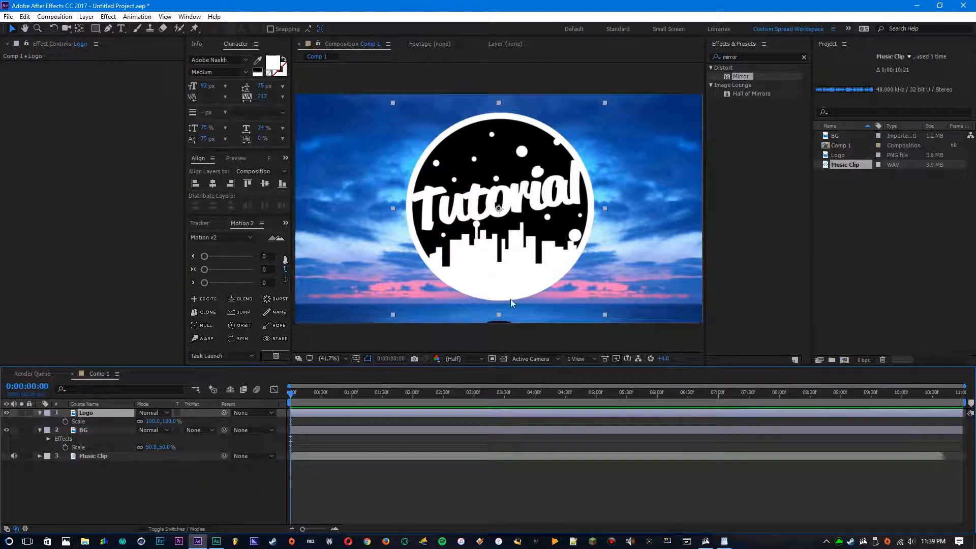
left_click_drag(153, 424, 140, 430)
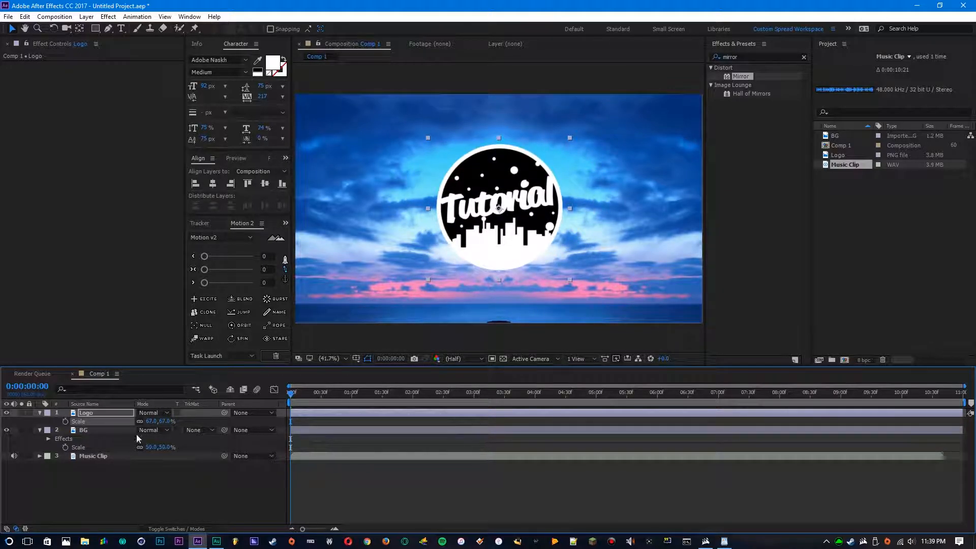
left_click(151, 422)
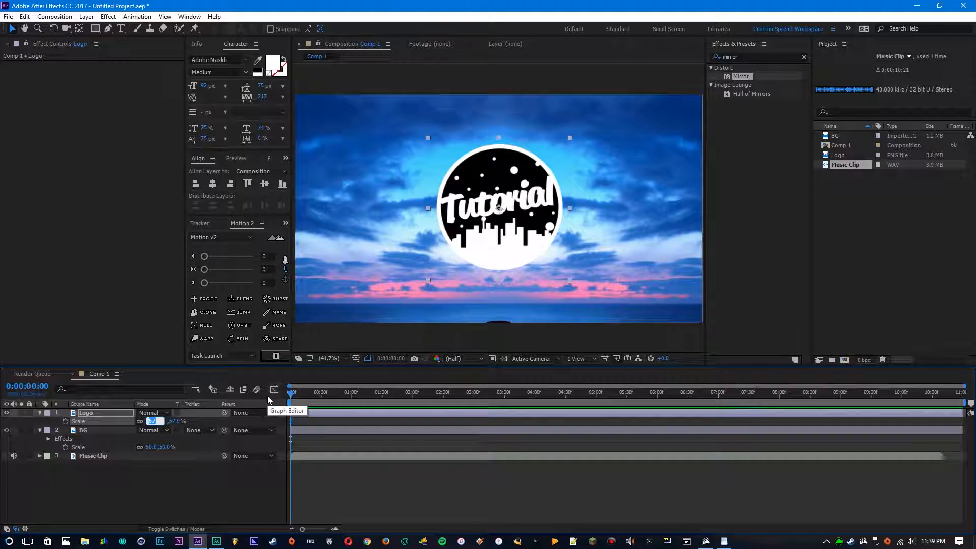
type("70")
key("Return")
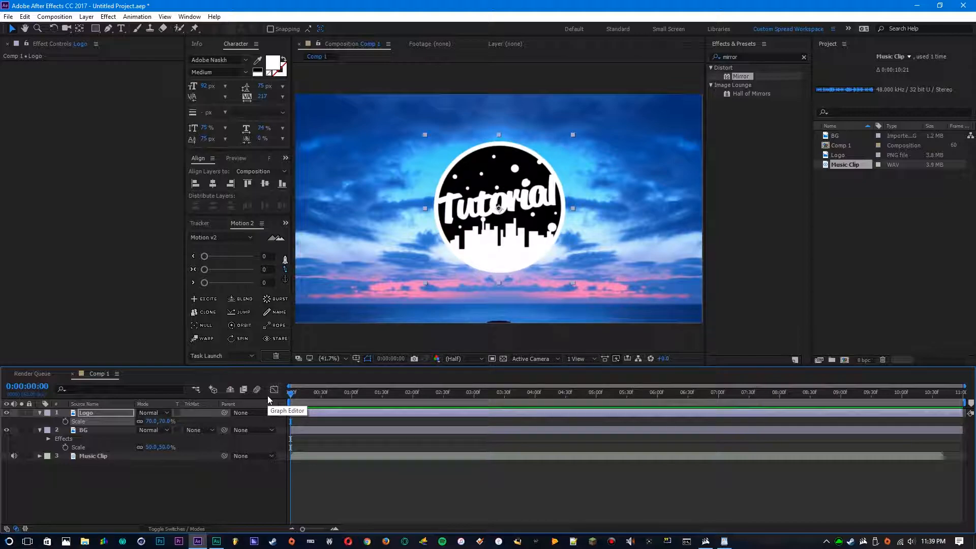
left_click(193, 485)
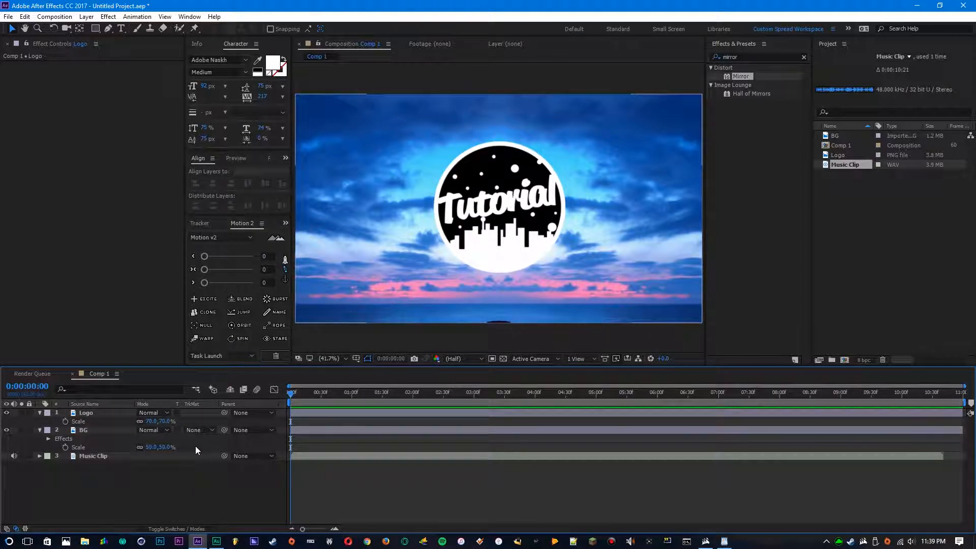
left_click(39, 413)
left_click(40, 421)
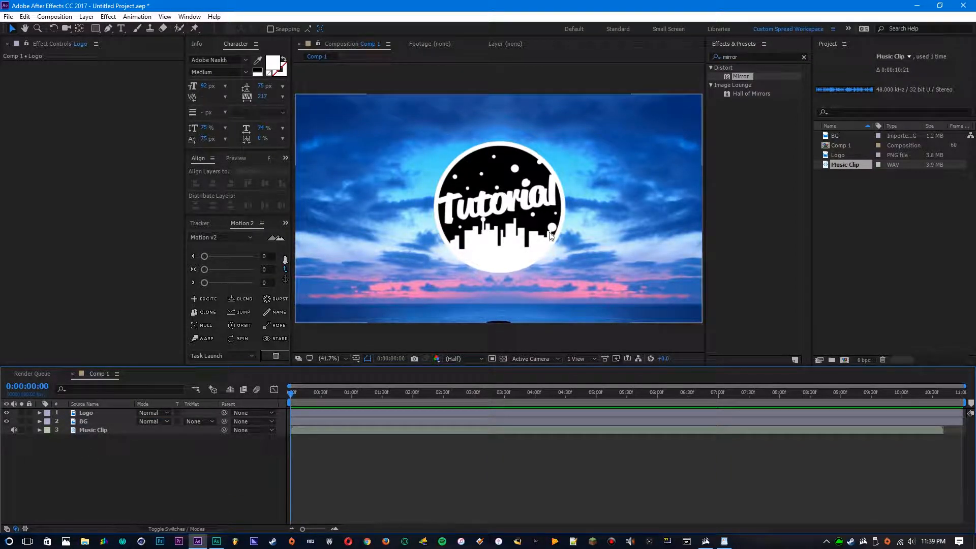
Step: Create a new black solid layer named 1 at composition size
right_click(80, 470)
mouse_move(152, 360)
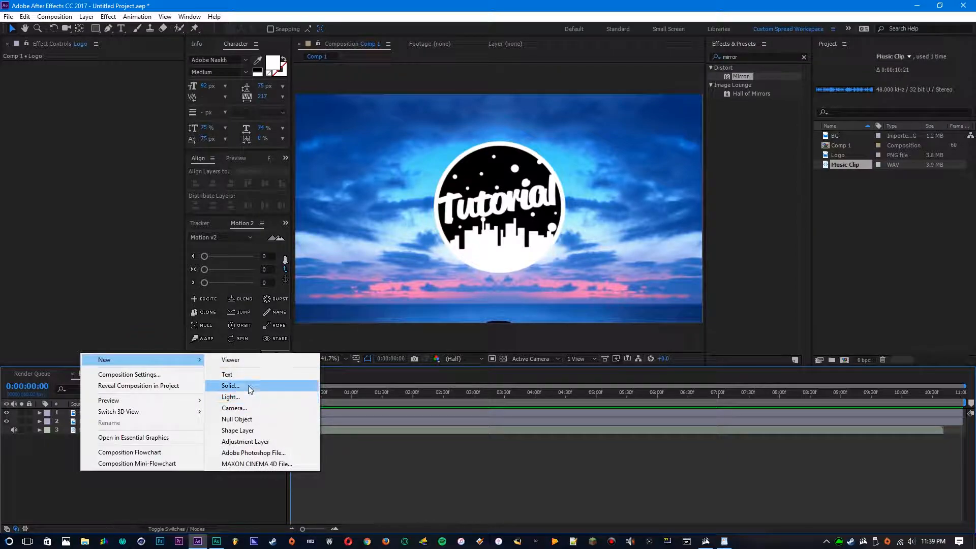
left_click(254, 385)
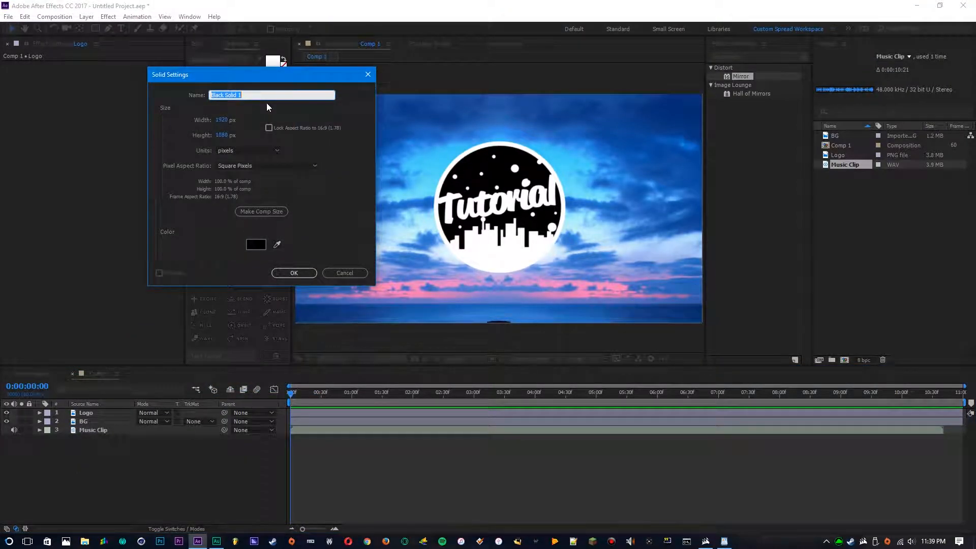
type("1")
key("Return")
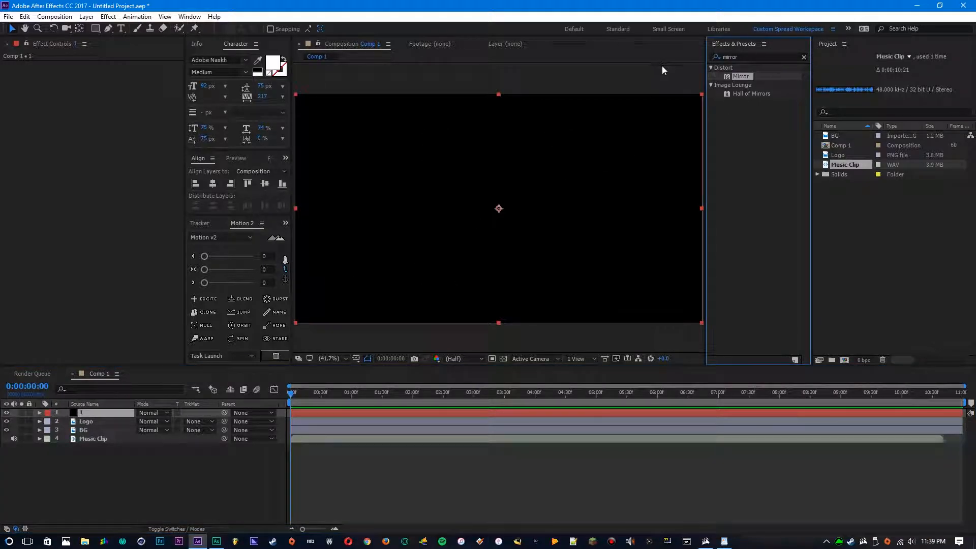
Step: Find the Audio Spectrum effect and apply it to solid layer 1
left_click(714, 60)
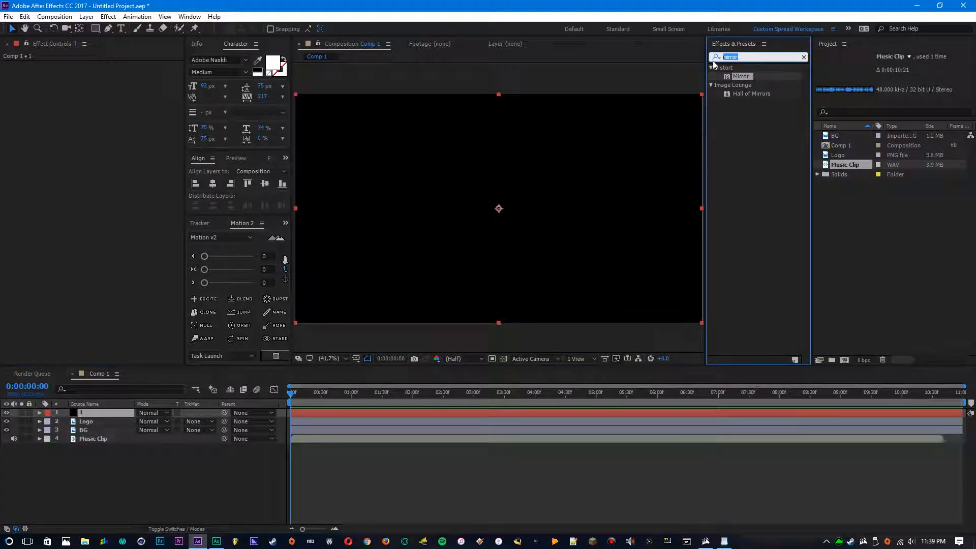
type("audio")
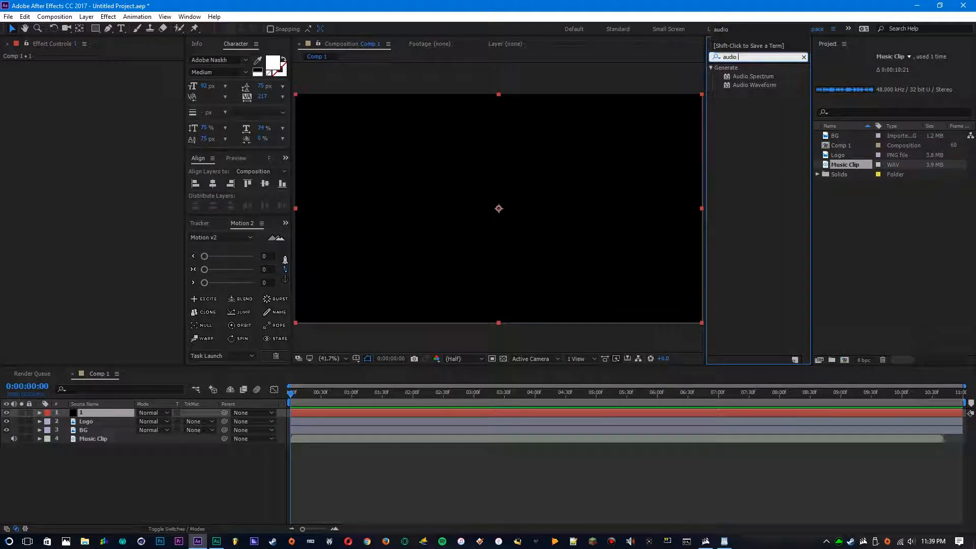
left_click_drag(749, 75, 93, 413)
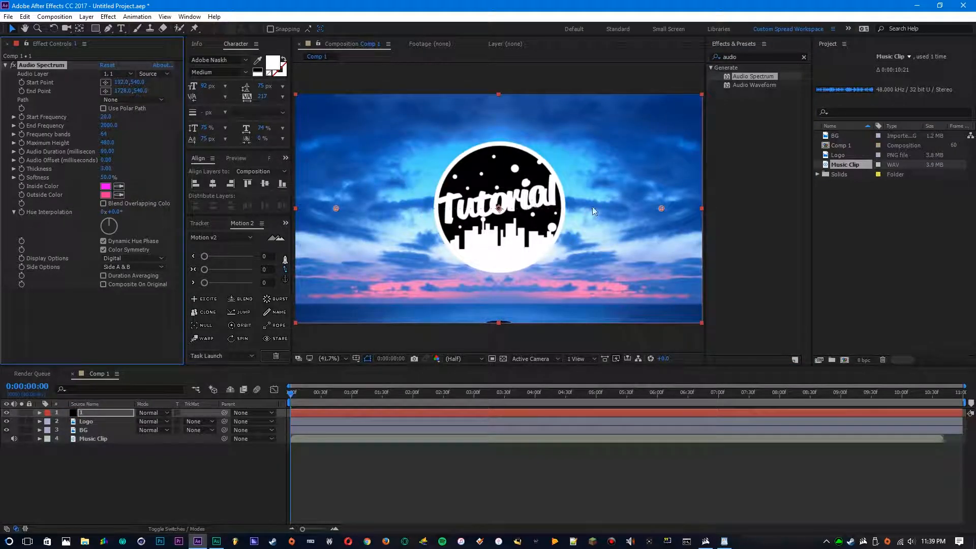
scroll(499, 208, "up", 4)
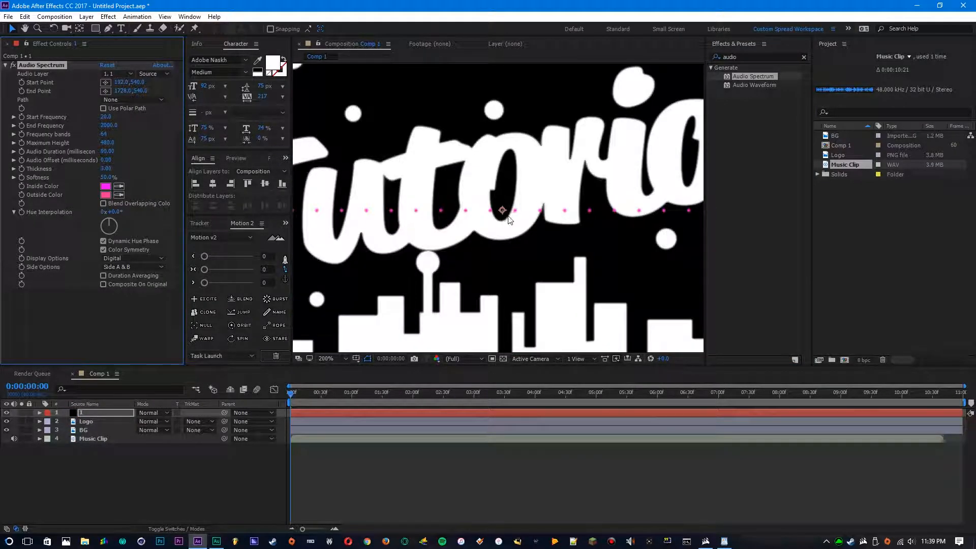
scroll(481, 222, "up", 3)
scroll(483, 221, "down", 5)
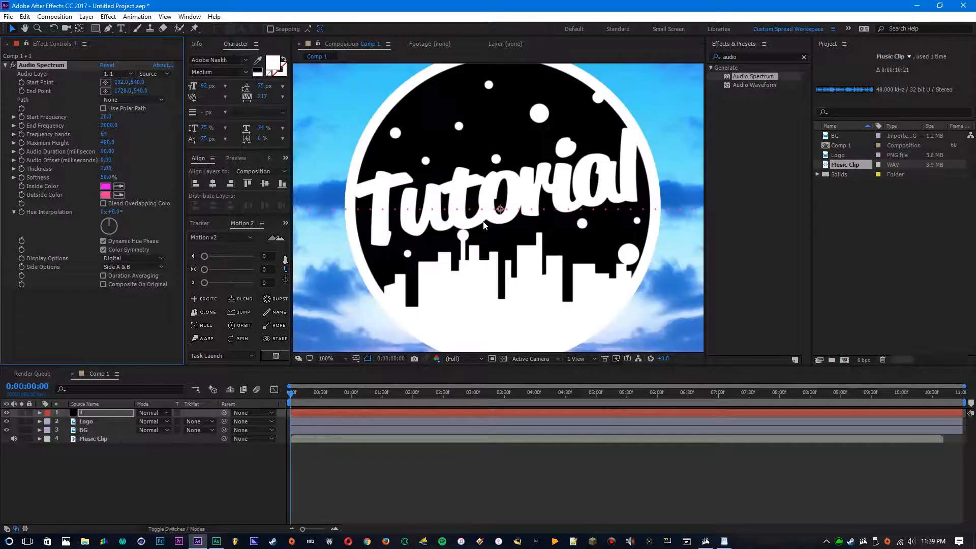
Step: Inspect the spectrum line across the composition and fit the whole frame in the viewer
left_click_drag(490, 204, 612, 185)
left_click_drag(409, 243, 463, 114)
left_click_drag(655, 82, 524, 166)
scroll(524, 166, "down", 4)
scroll(473, 214, "up", 2)
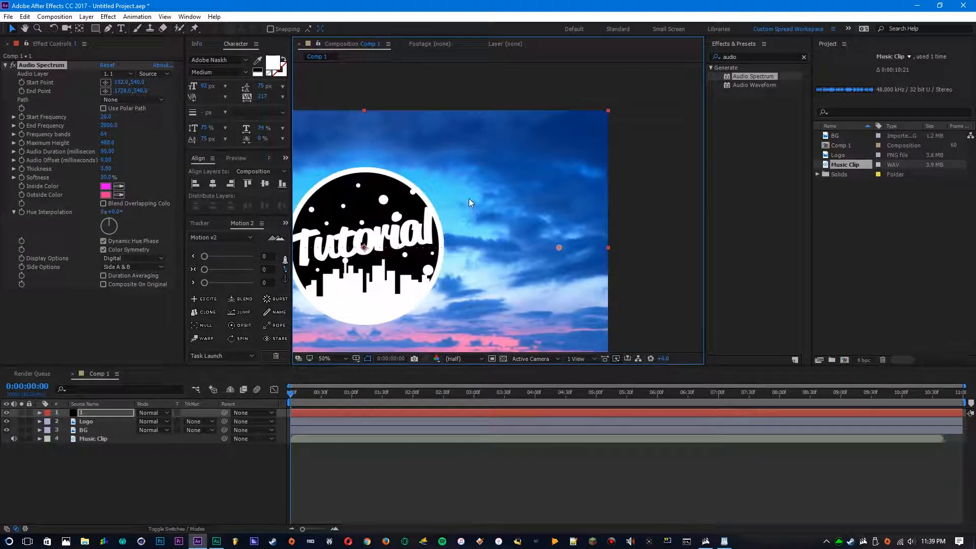
left_click_drag(398, 243, 470, 201)
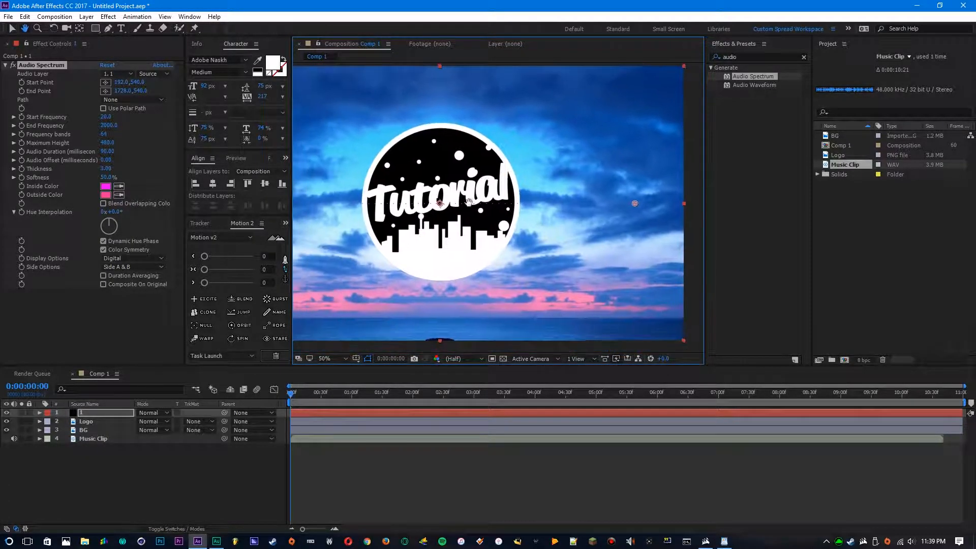
left_click(326, 357)
left_click(364, 188)
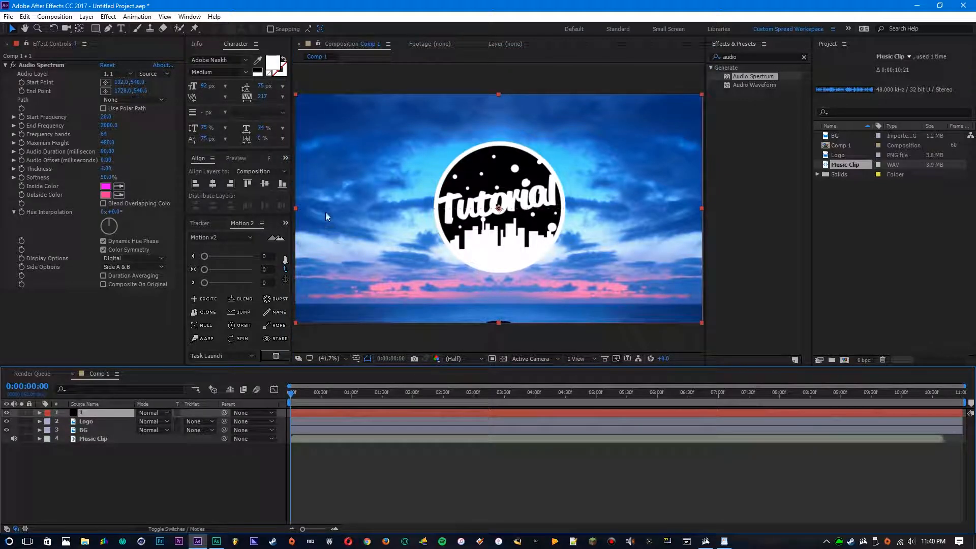
Step: Set Music Clip as the Audio Spectrum's audio layer, preview the animation and return to the start of the timeline
left_click(113, 73)
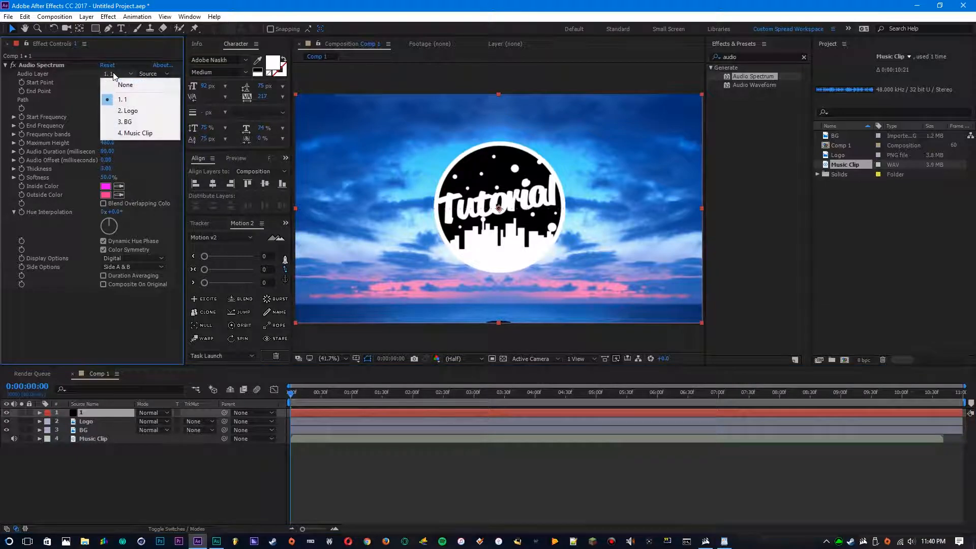
left_click(136, 133)
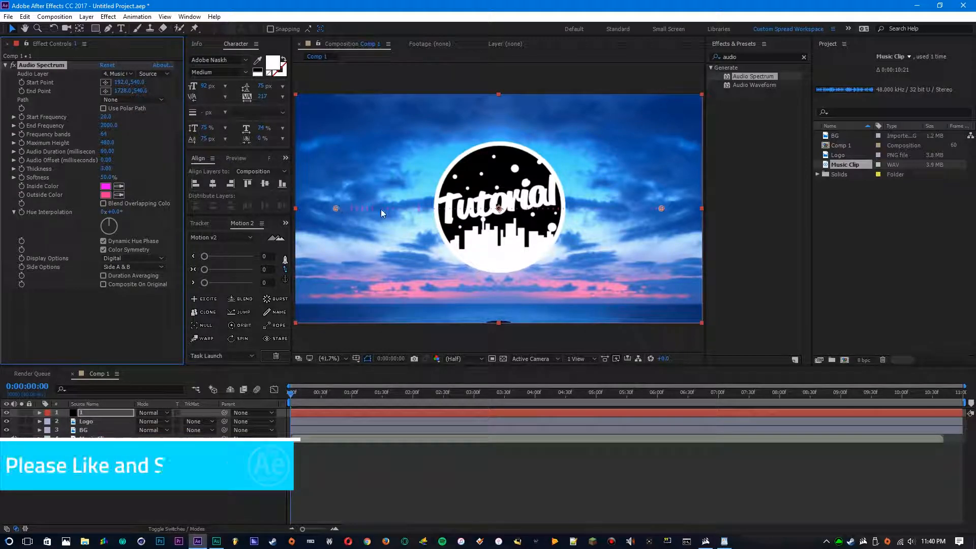
key("space")
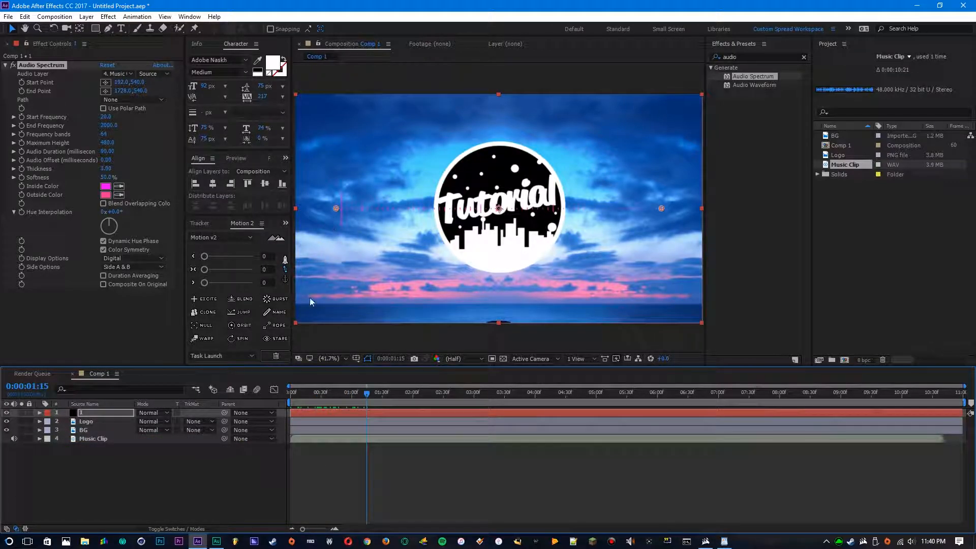
left_click_drag(386, 394, 189, 390)
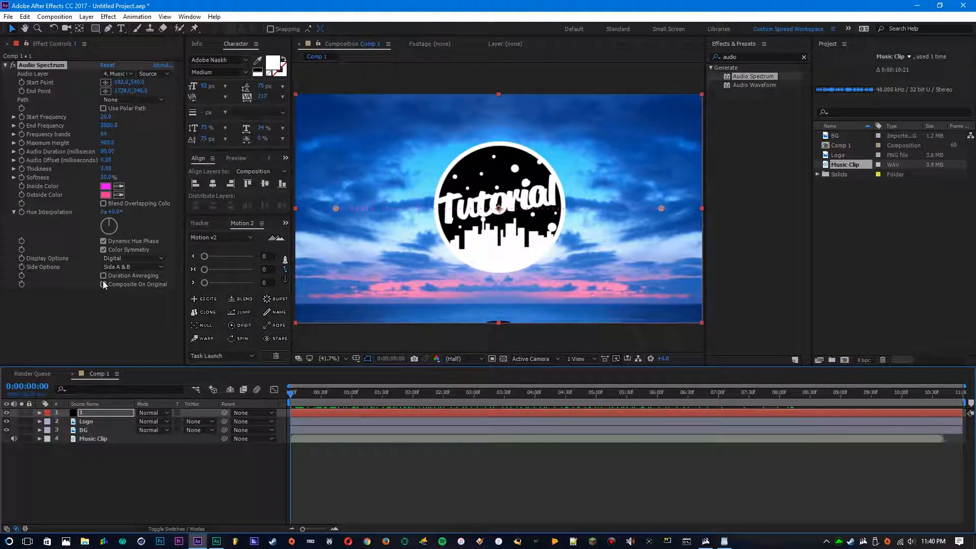
Step: Set the Audio Spectrum to display Side B with an end frequency of 500 and 1000 frequency bands
left_click(130, 267)
left_click(131, 286)
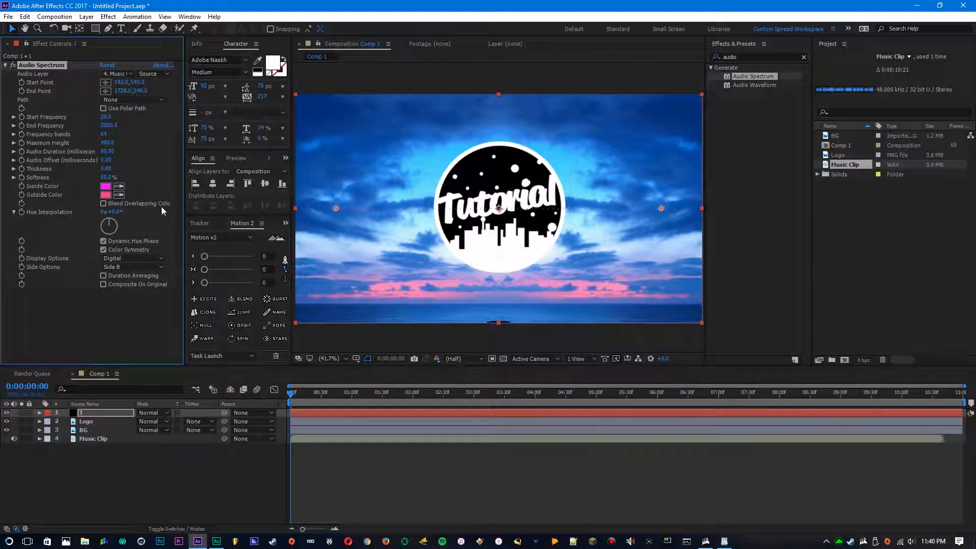
left_click(107, 125)
type("580")
type("00")
key("Return")
left_click(103, 134)
type("100")
key("Return")
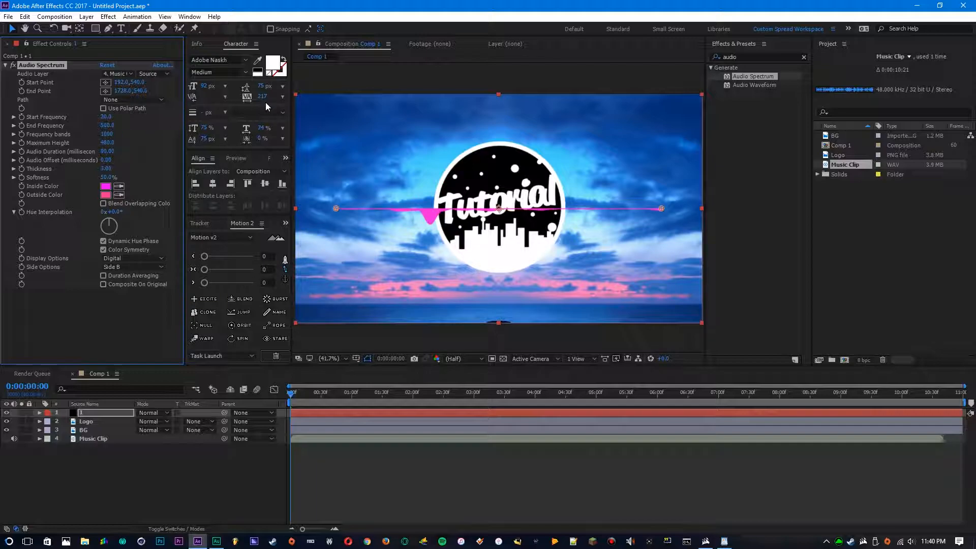
Step: Set the Audio Spectrum's maximum height to 950 and its audio duration to 30 milliseconds
left_click(101, 145)
type("950")
key("Return")
left_click(104, 151)
type("30")
key("Return")
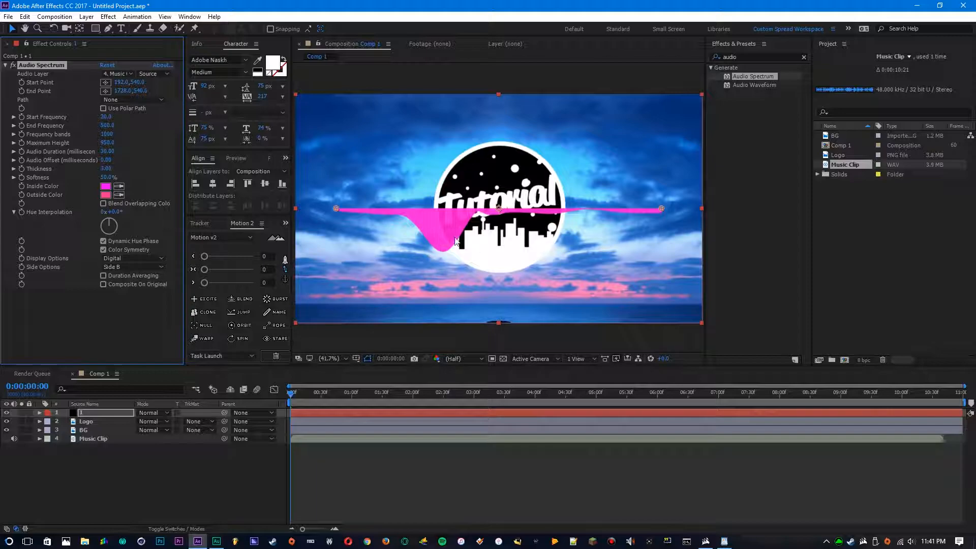
Step: Set the Audio Spectrum's thickness to 30 and its softness to 0%
left_click(105, 169)
type("30")
key("Return")
left_click_drag(105, 177, 94, 156)
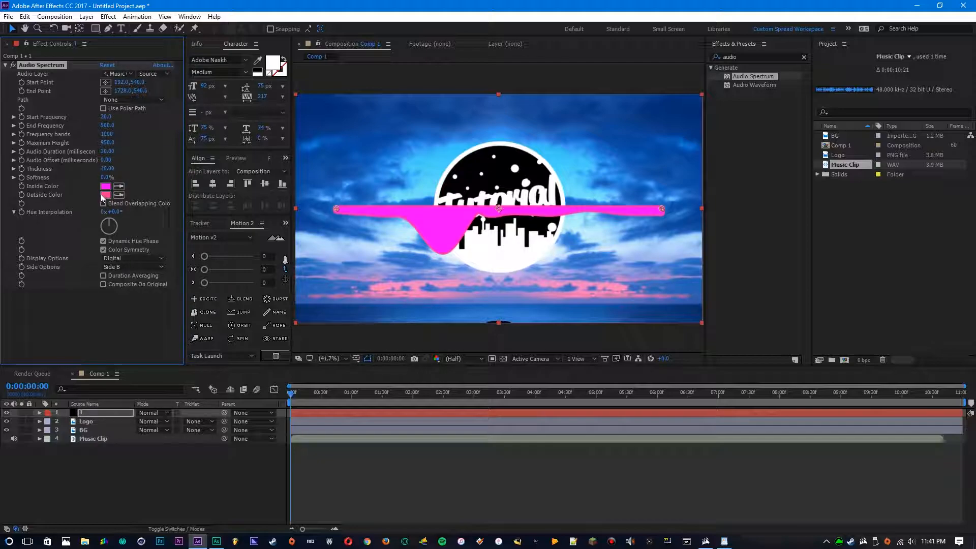
Step: Find the Polar Coordinates effect and apply it to layer 1 below Audio Spectrum
left_click(740, 56)
left_click_drag(740, 57, 688, 57)
type("pol")
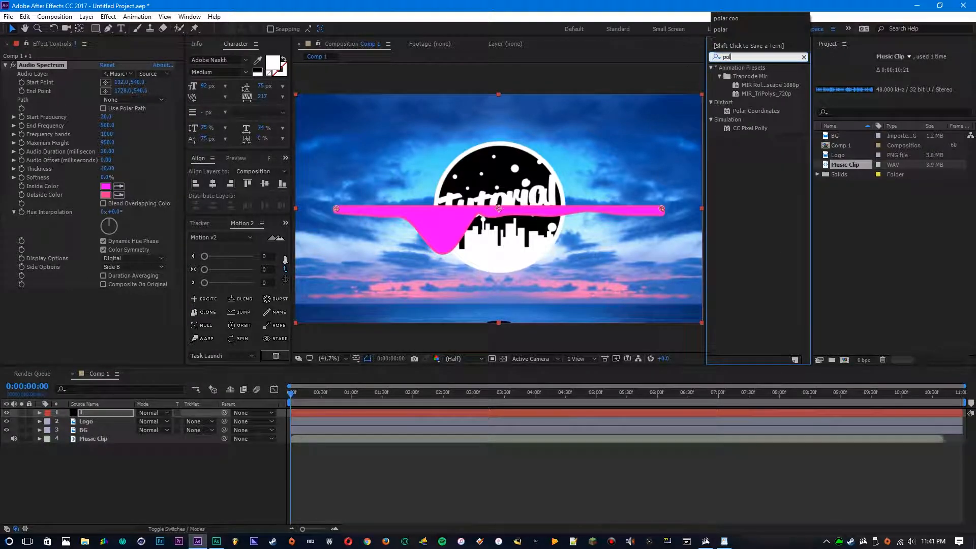
type("ar ")
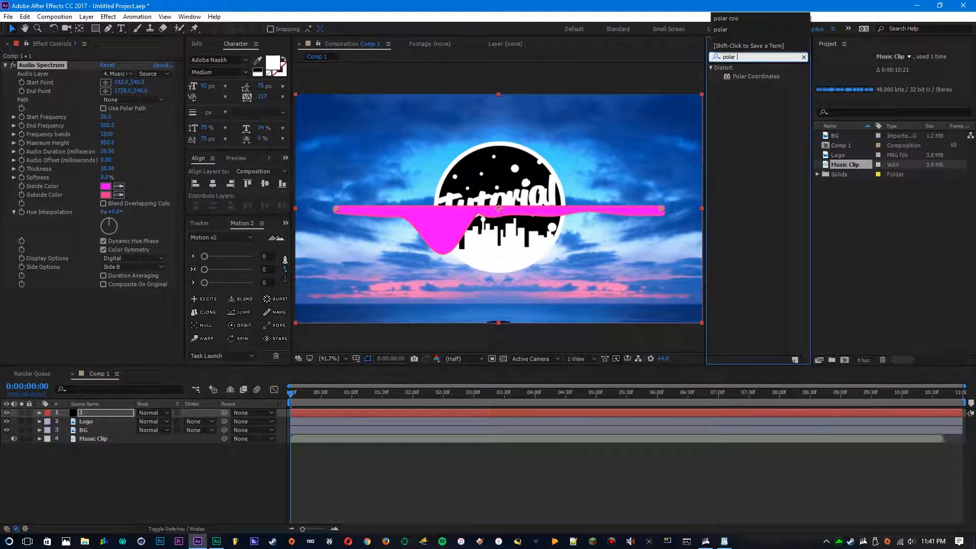
type("coordi")
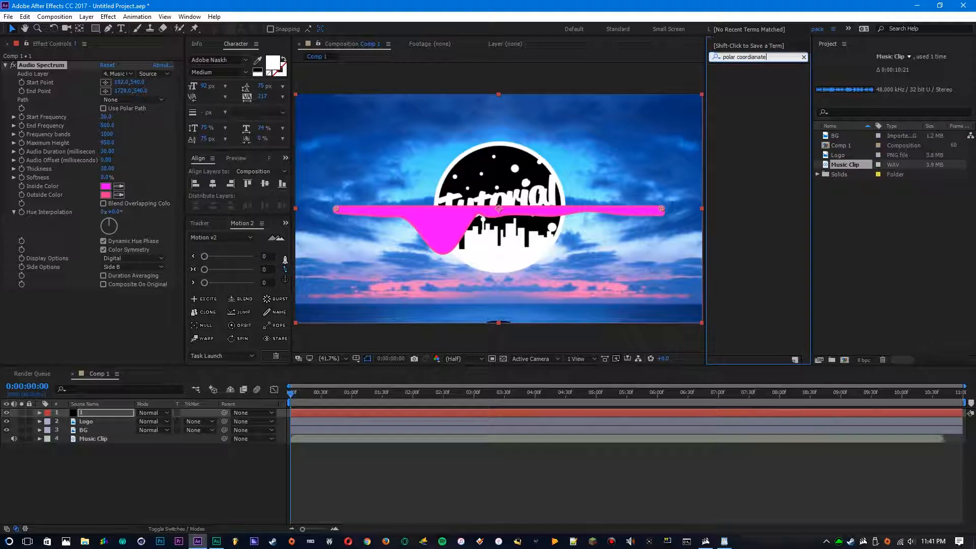
left_click(757, 76)
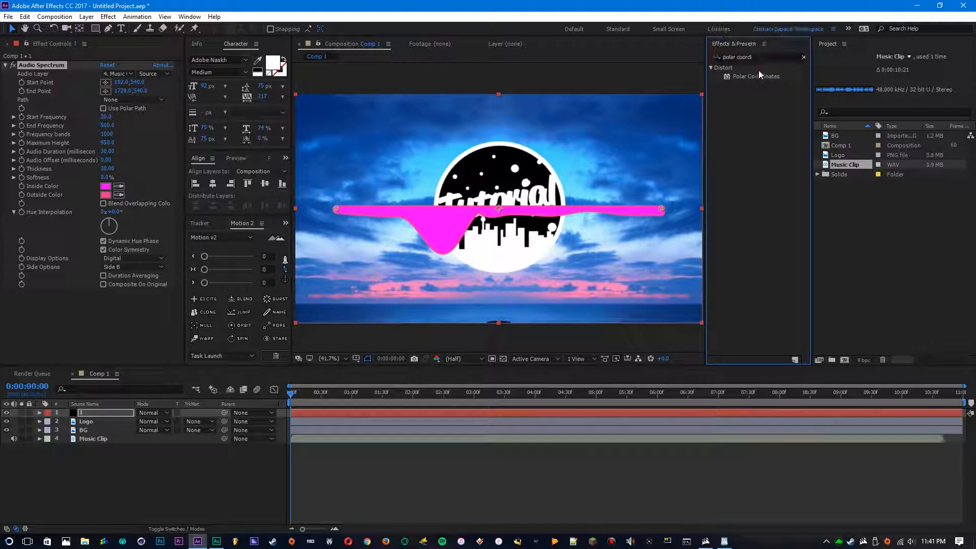
left_click_drag(757, 76, 89, 302)
Step: Set Polar Coordinates to Rect to Polar conversion with 100% interpolation
left_click(111, 310)
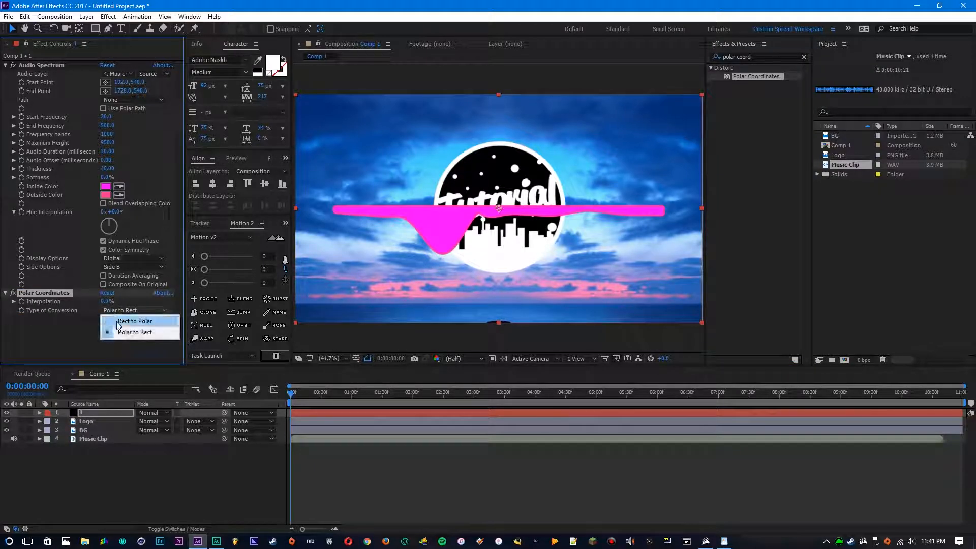
left_click(121, 330)
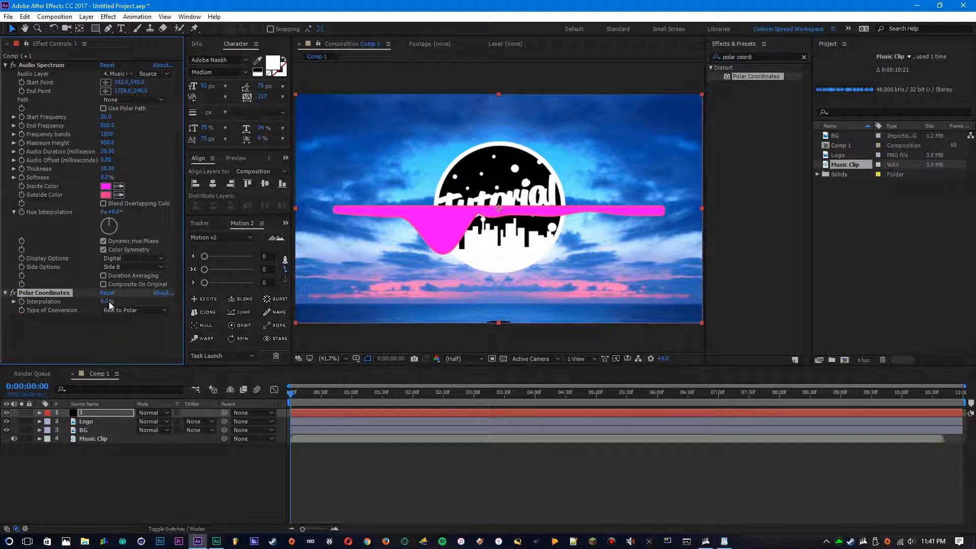
left_click_drag(107, 301, 416, 282)
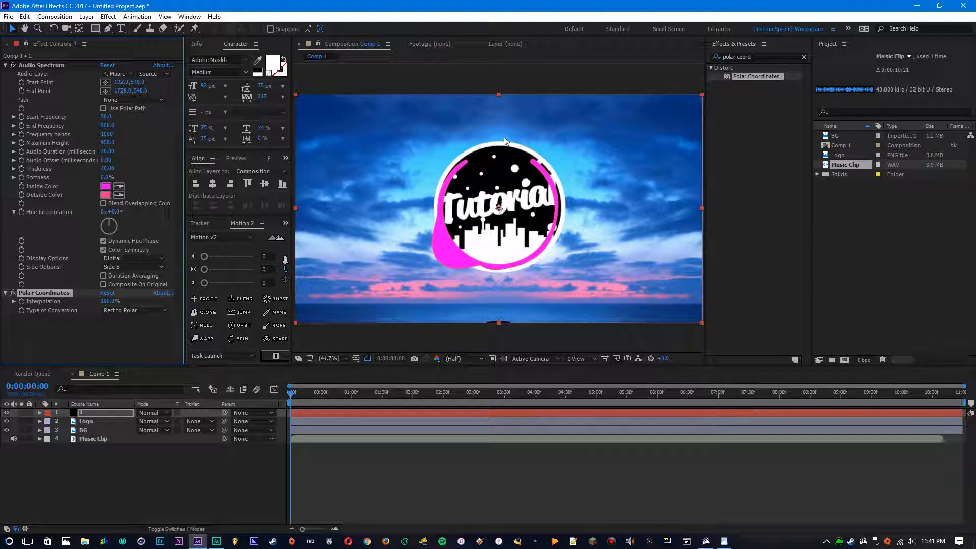
Step: Set the Audio Spectrum's horizontal start point to 0 and horizontal end point to 1920
left_click(122, 83)
type("0")
key("Return")
left_click(119, 91)
type("1920")
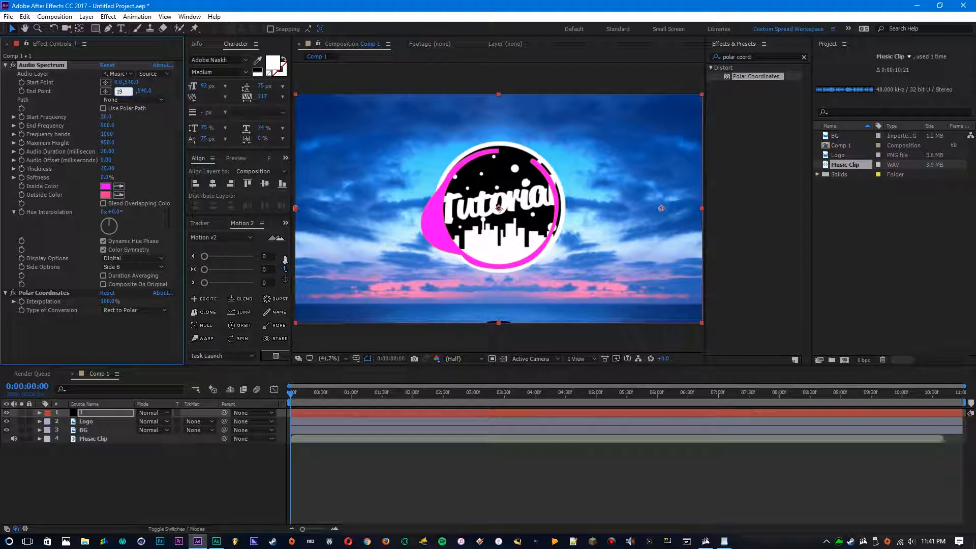
key("Return")
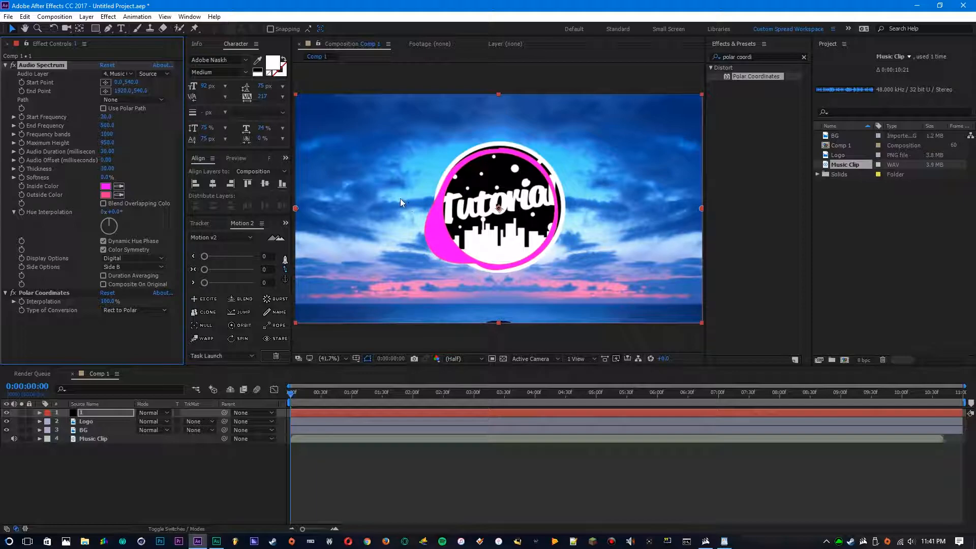
Step: Apply the Mirror effect to layer 1 below Polar Coordinates and set its horizontal Reflection Center to 960
left_click(761, 57)
type("mi")
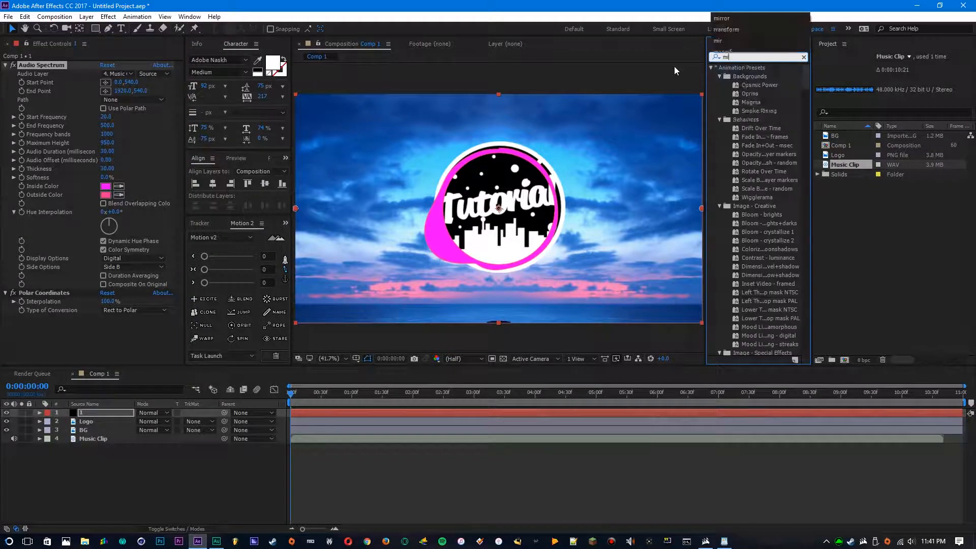
type("rror")
left_click_drag(740, 78, 74, 329)
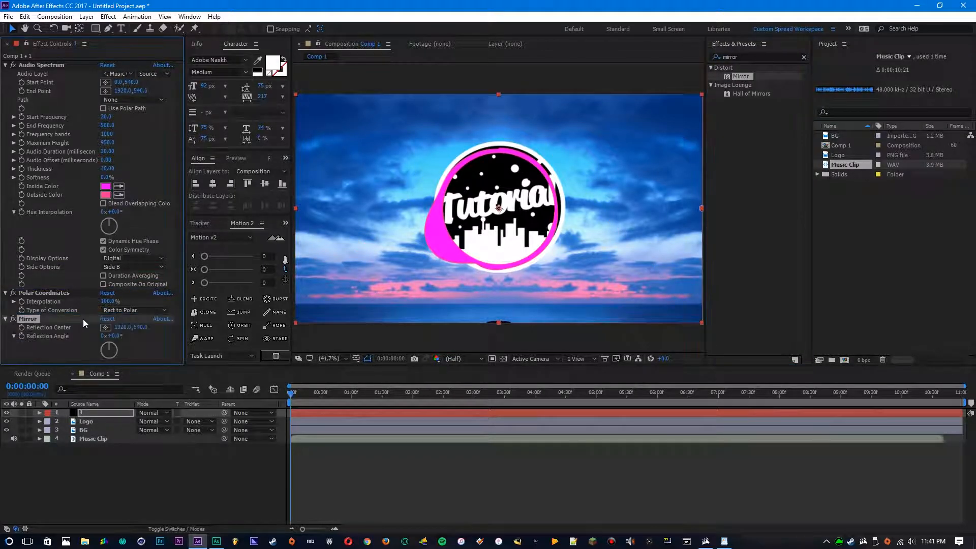
left_click(122, 328)
type("960")
key("Return")
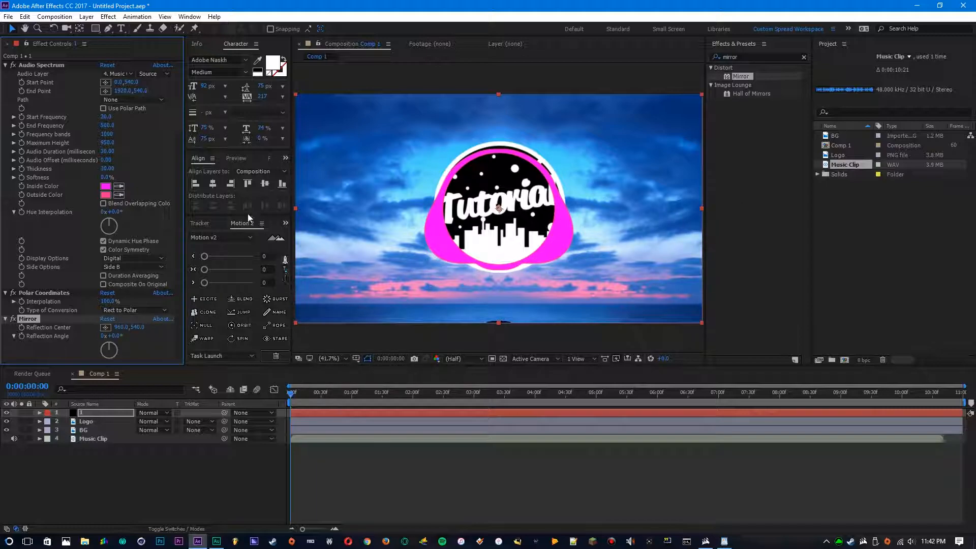
Step: Move layer 1 below the Logo layer and set its scale to 112%
left_click_drag(93, 413, 99, 424)
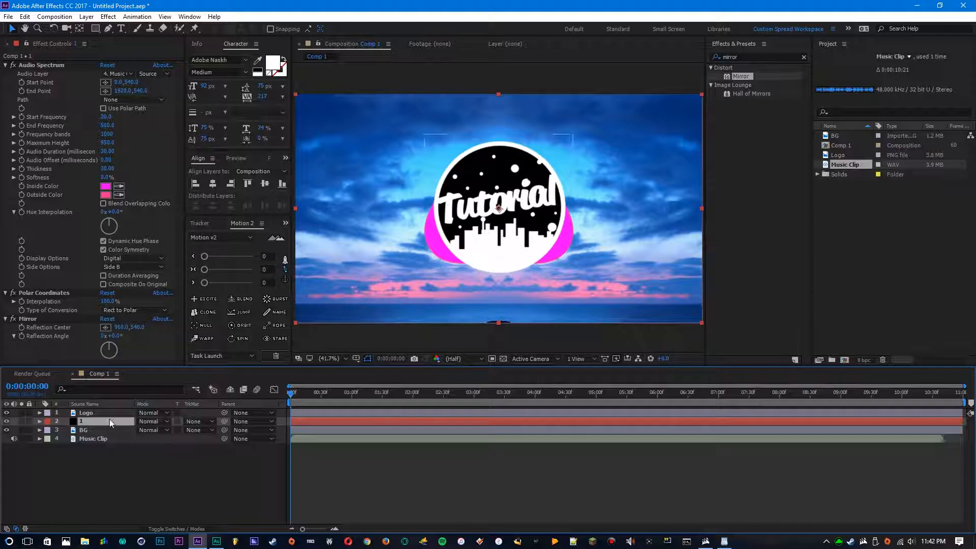
left_click_drag(109, 417, 104, 417)
key("s")
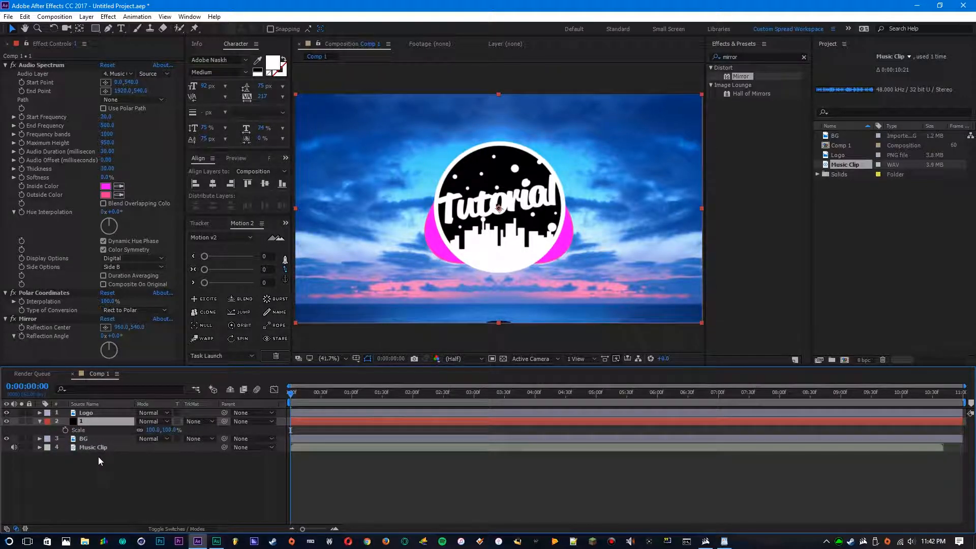
left_click_drag(152, 429, 157, 429)
key("Return")
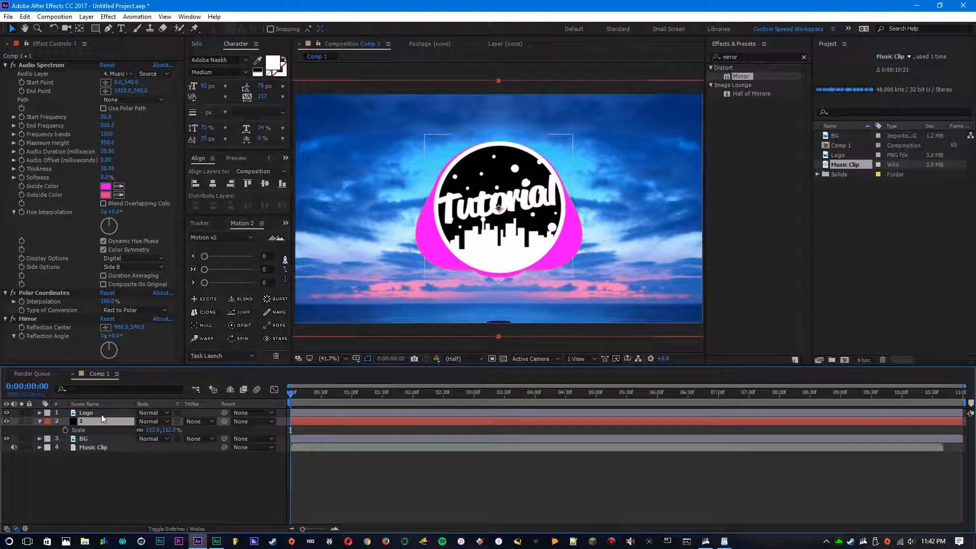
Step: Duplicate spectrum layer 1 twice and rename the two lower spectrum layers 2 and 3
key("ctrl+d")
key("ctrl+d")
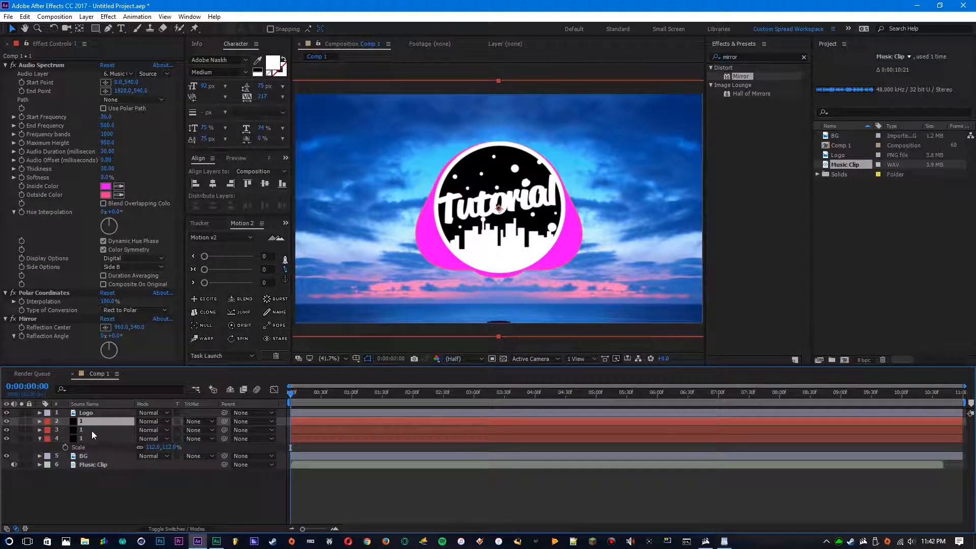
left_click(91, 430)
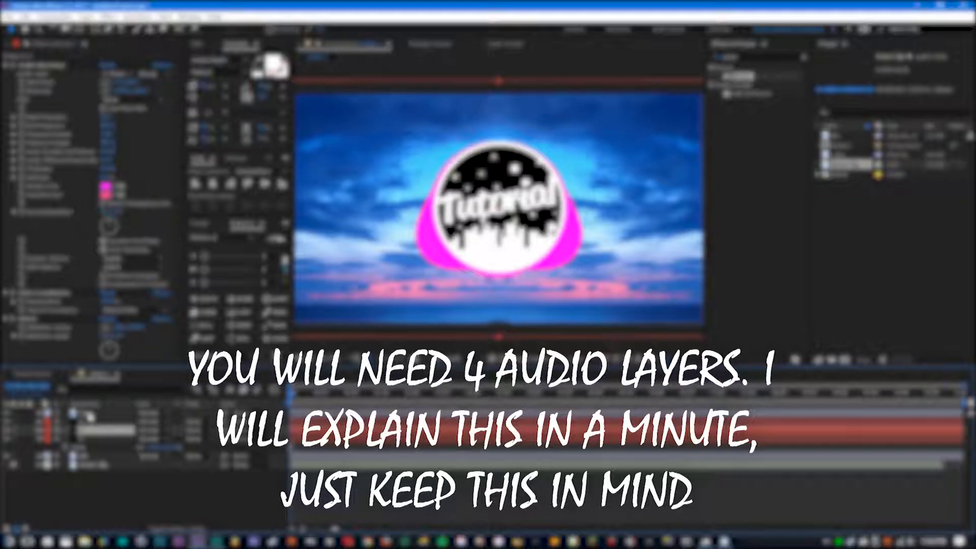
key("Return")
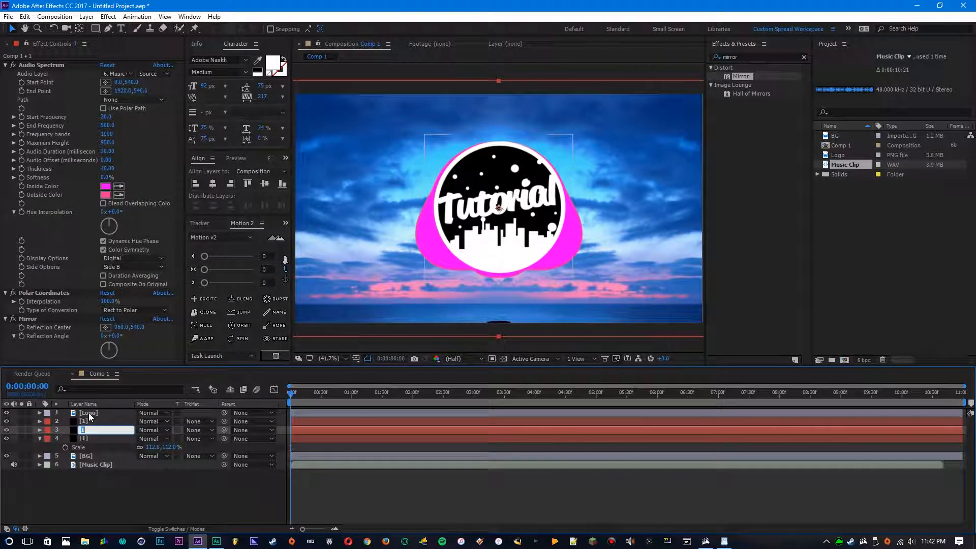
type("2")
key("Return")
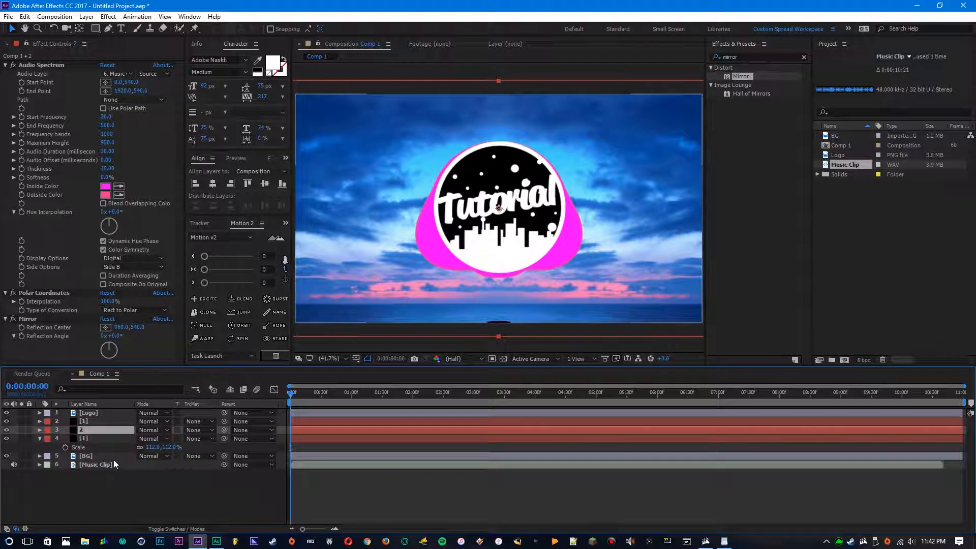
left_click(96, 438)
key("Return")
type("3")
key("Return")
Step: Set the Audio Spectrum's inside color on layer 1 to a dark blue sampled from the background sky
left_click(112, 420)
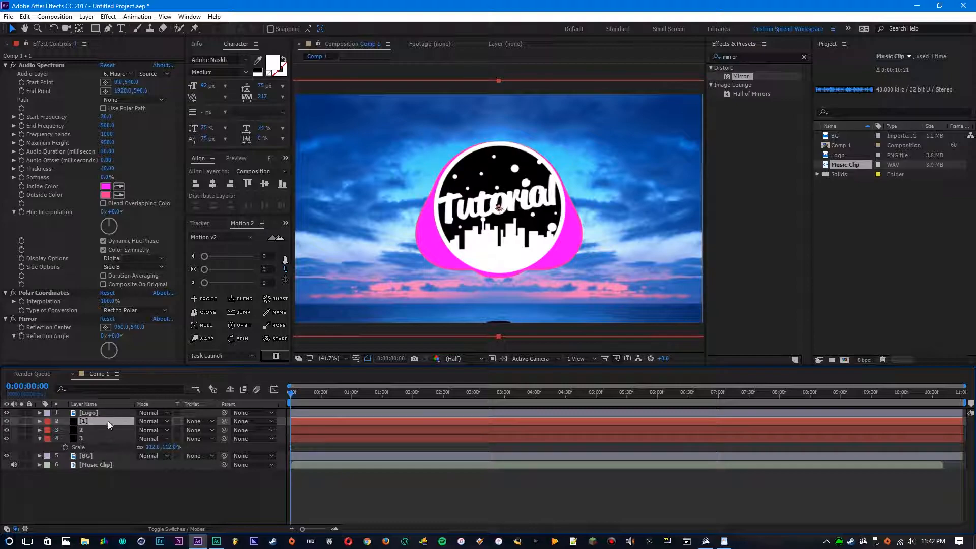
left_click(93, 428)
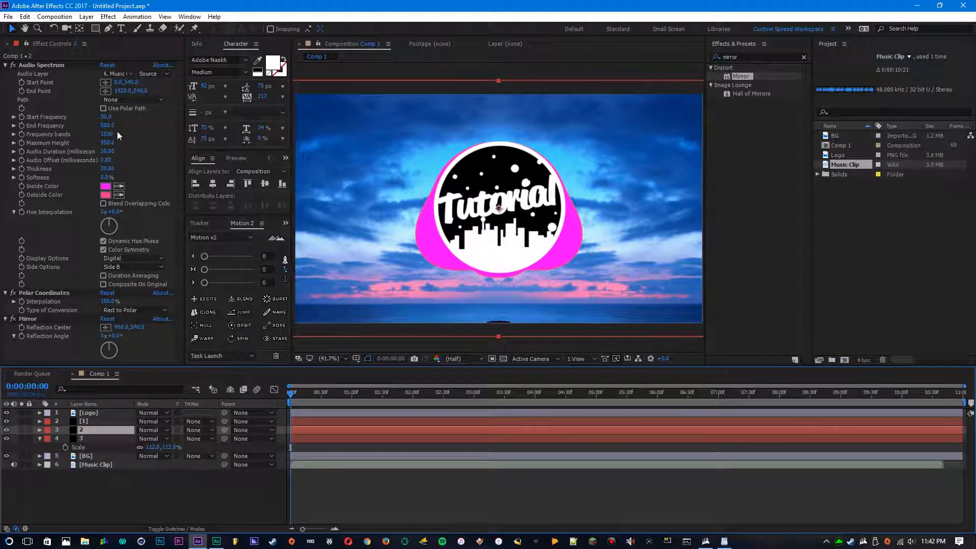
left_click(96, 421)
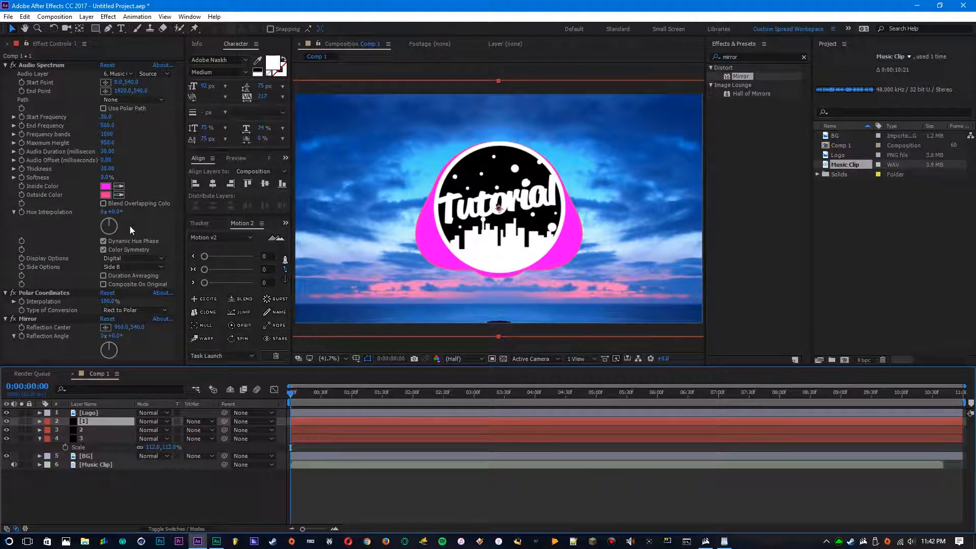
left_click(119, 188)
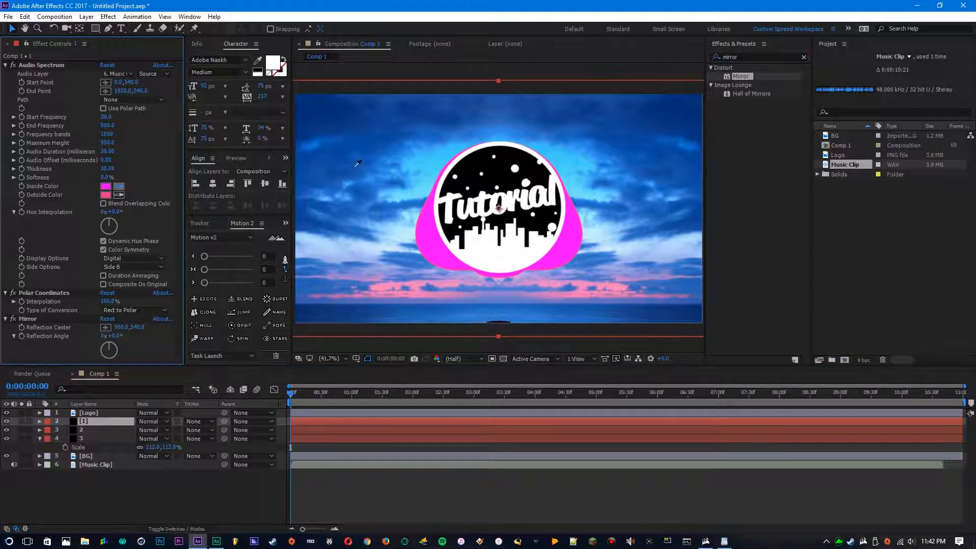
left_click(358, 135)
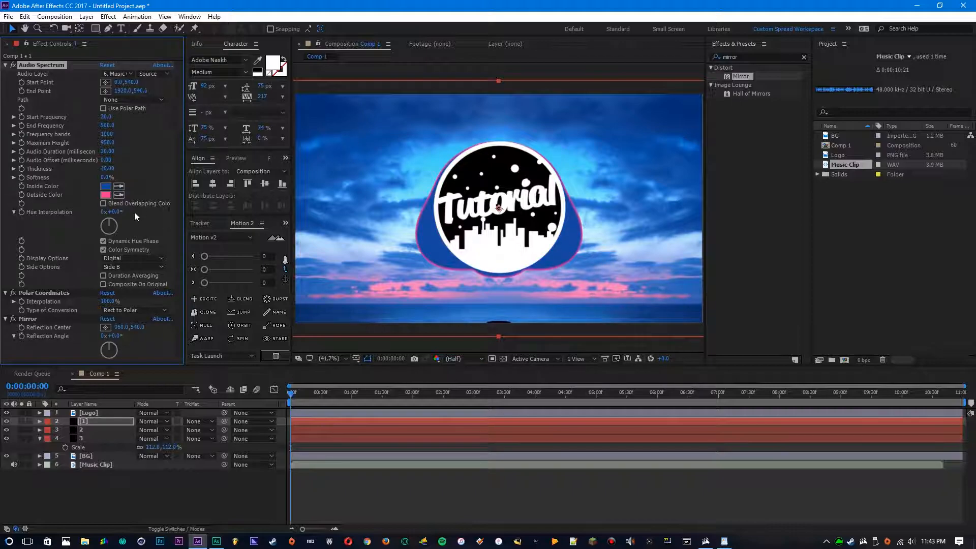
Step: Match the Audio Spectrum's outside color on layer 1 to its dark blue inside color
left_click(120, 195)
left_click(108, 186)
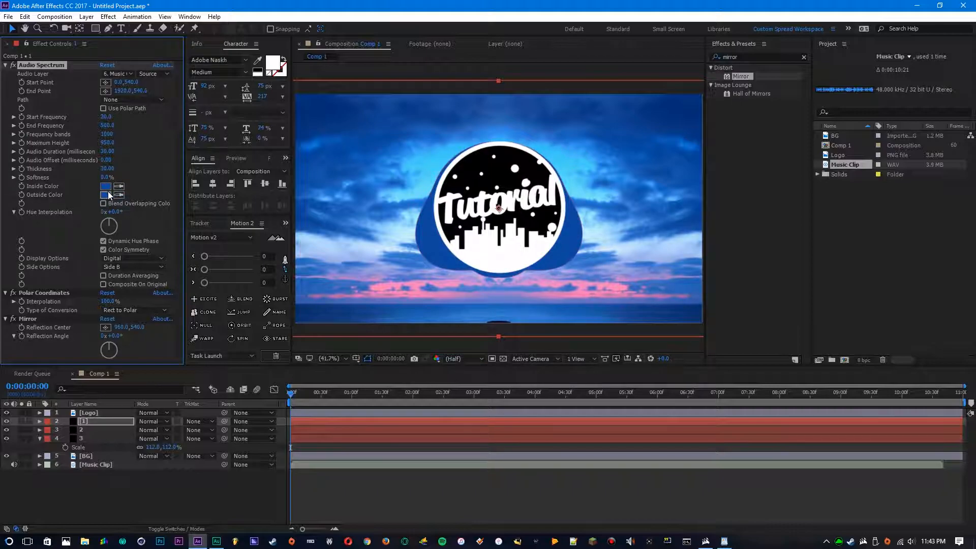
Step: Set layer 2's Audio Spectrum inside and outside colors to a light blue sampled from the sky beside the logo
left_click(97, 430)
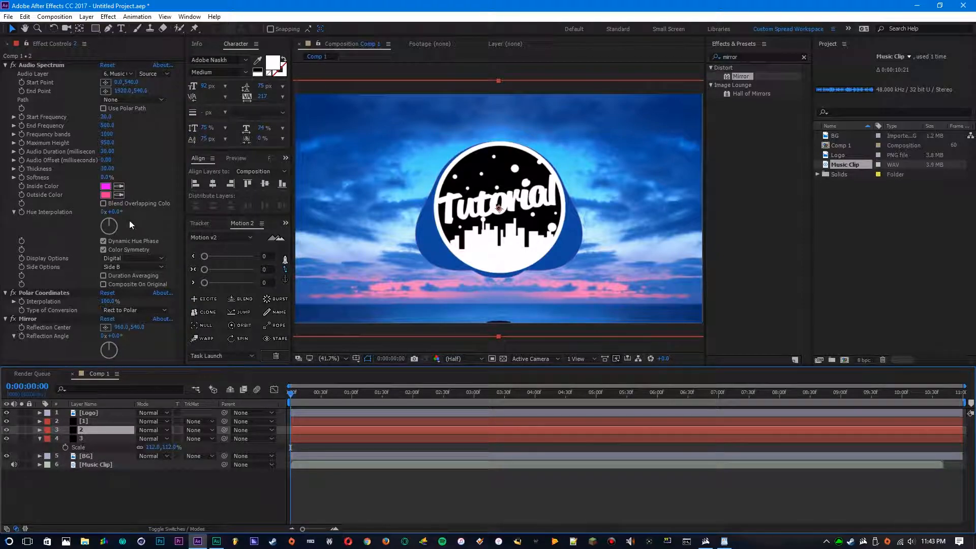
left_click(119, 187)
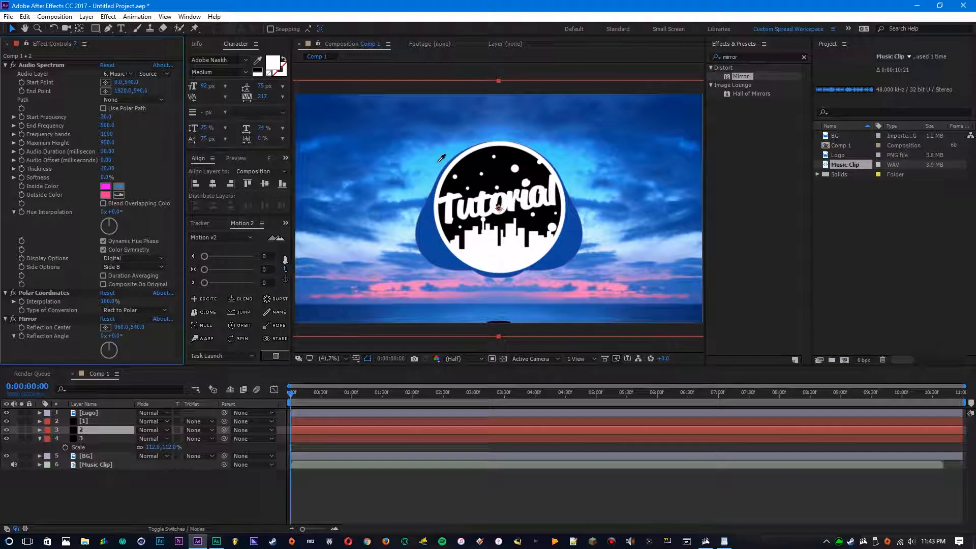
left_click(441, 168)
left_click(107, 187)
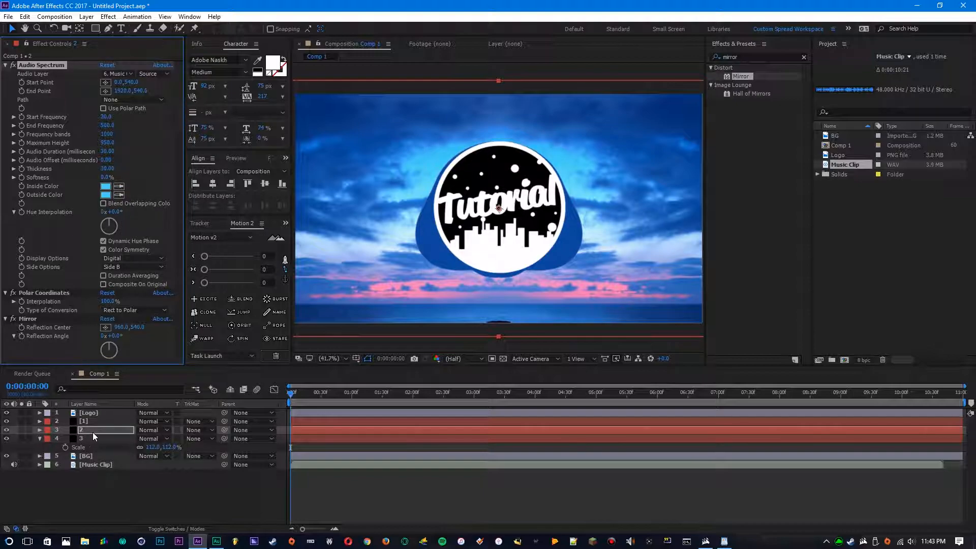
Step: Set layer 3's Audio Spectrum inside and outside colors to a pink sampled from the clouds below the logo
left_click(93, 437)
left_click(118, 186)
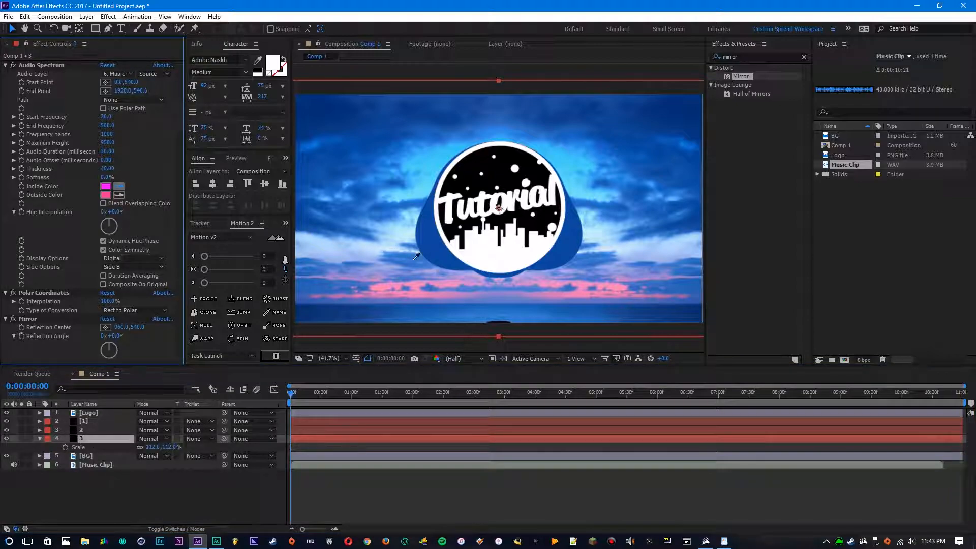
left_click(417, 280)
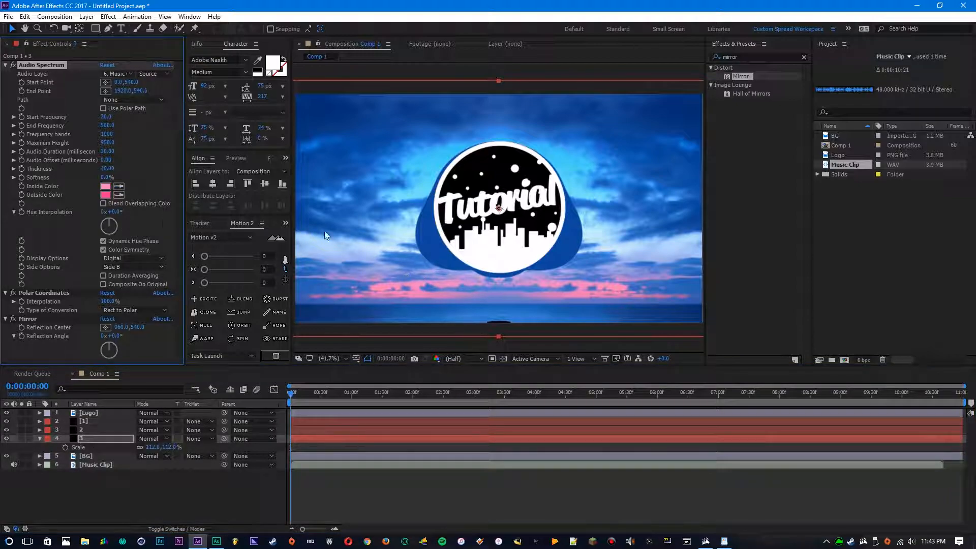
left_click(119, 194)
left_click(105, 186)
Step: Set the Audio Spectrum's Audio Offset on layer 2 to -10 milliseconds
left_click(96, 420)
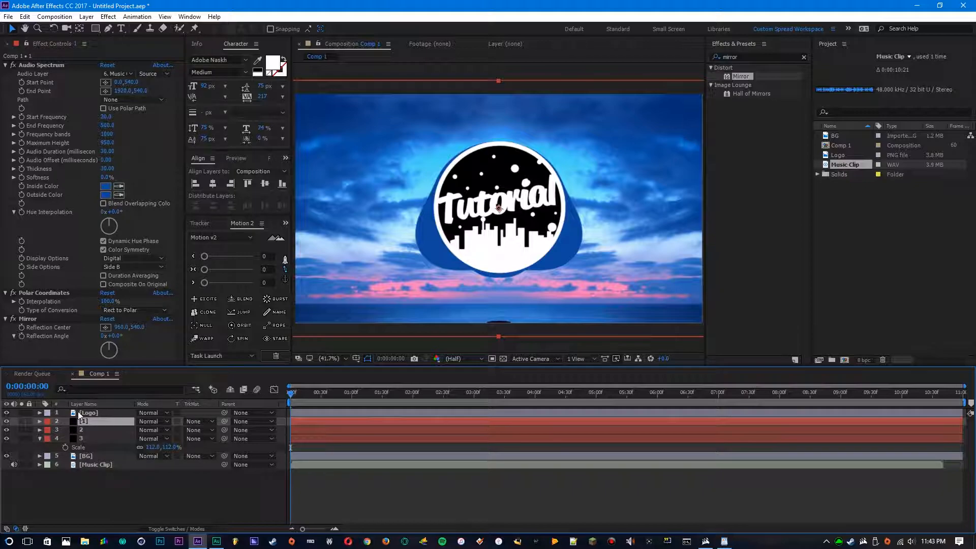
left_click(90, 429)
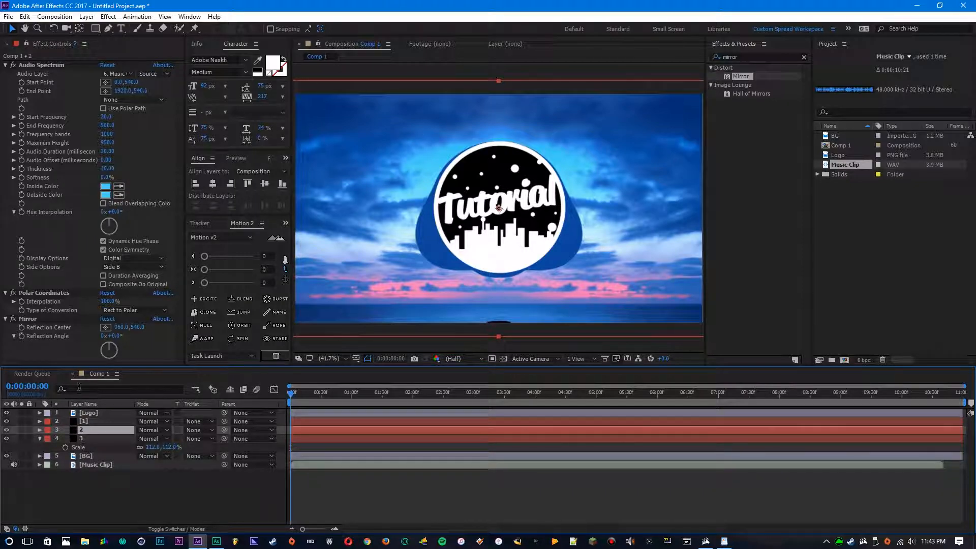
left_click(107, 160)
type("-10")
key("Return")
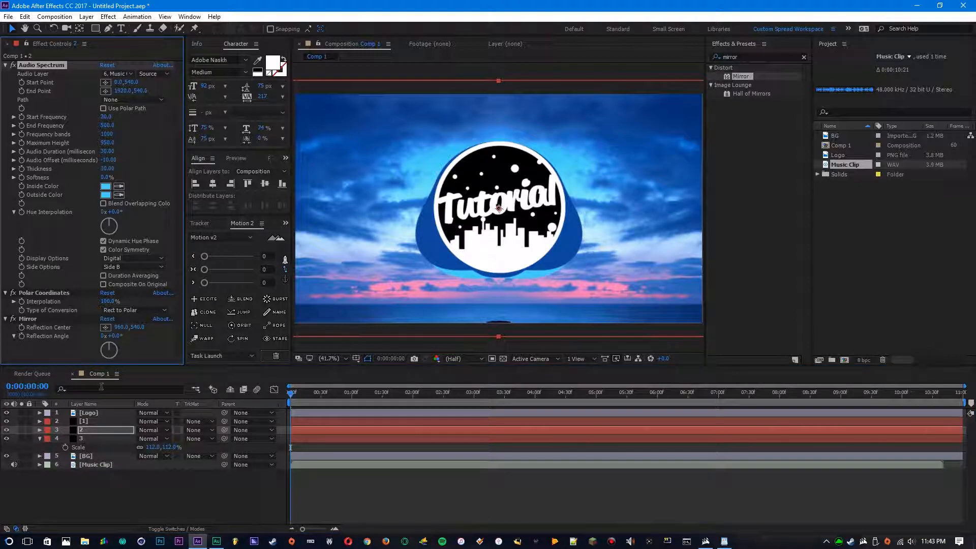
Step: Set layer 3's Audio Offset to -20 milliseconds and move the current time to 0:00:00:06
left_click(108, 440)
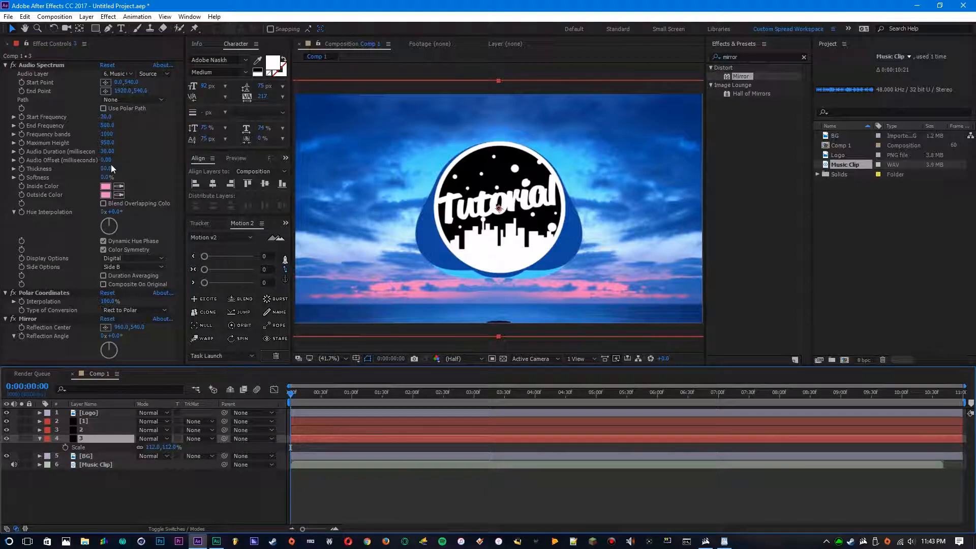
left_click(106, 160)
type("-")
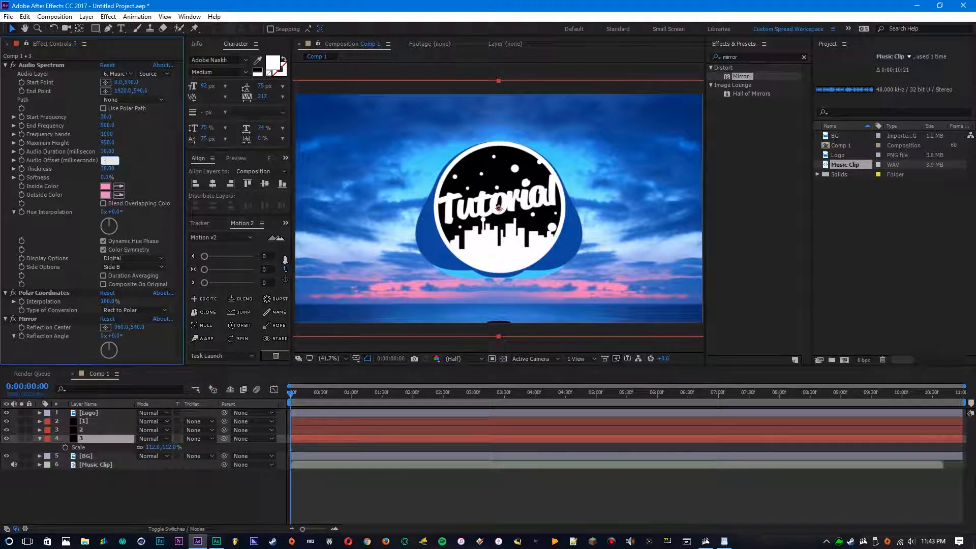
type("20")
key("Return")
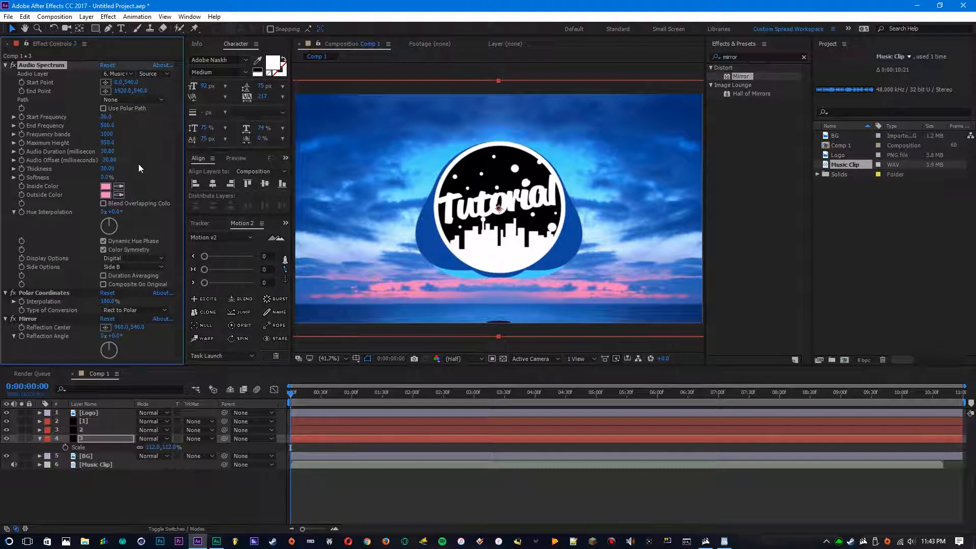
mouse_move(298, 394)
left_mouse_down()
mouse_move(310, 395)
mouse_move(297, 402)
left_mouse_up()
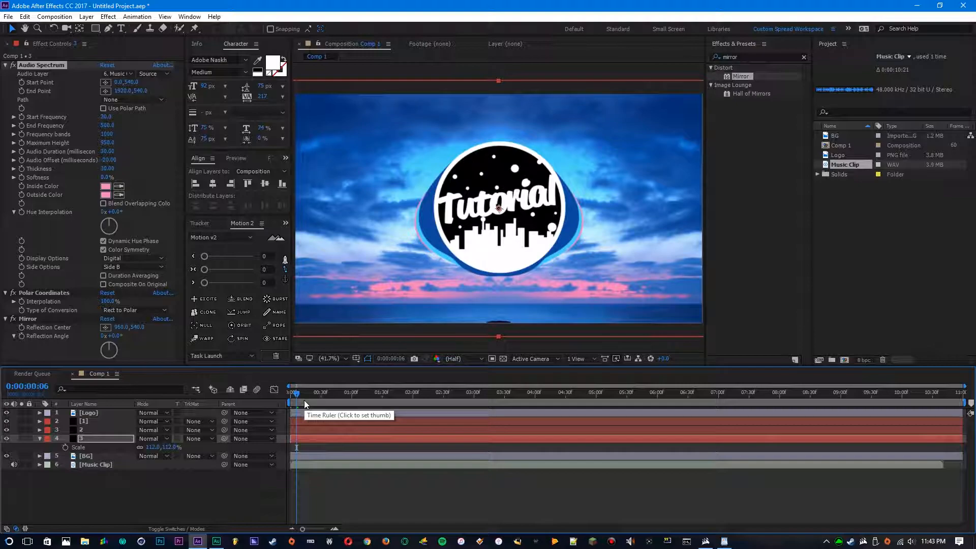
Step: Duplicate spectrum layer 1 and set the upper copy's inside and outside colors to white
left_click(95, 422)
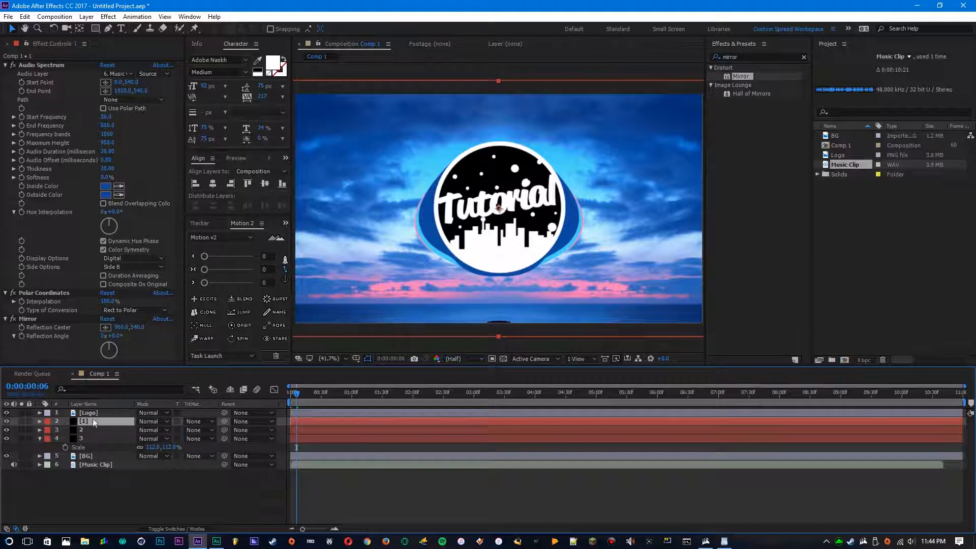
key("ctrl+d")
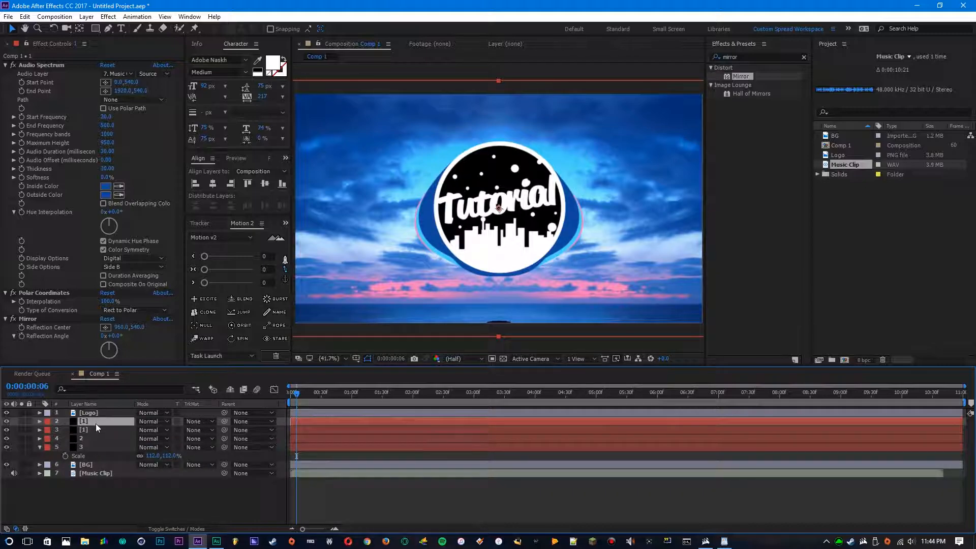
left_click(105, 185)
left_click(14, 25)
left_click(231, 29)
left_click(119, 195)
left_click(105, 187)
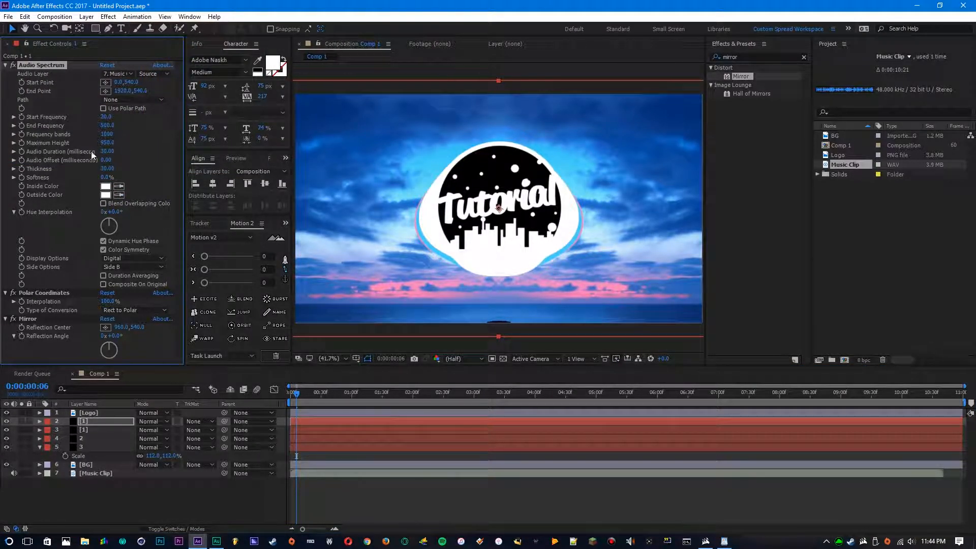
Step: Set the Audio Offset of the lower, dark blue layer 1 to -10 milliseconds
left_click(97, 429)
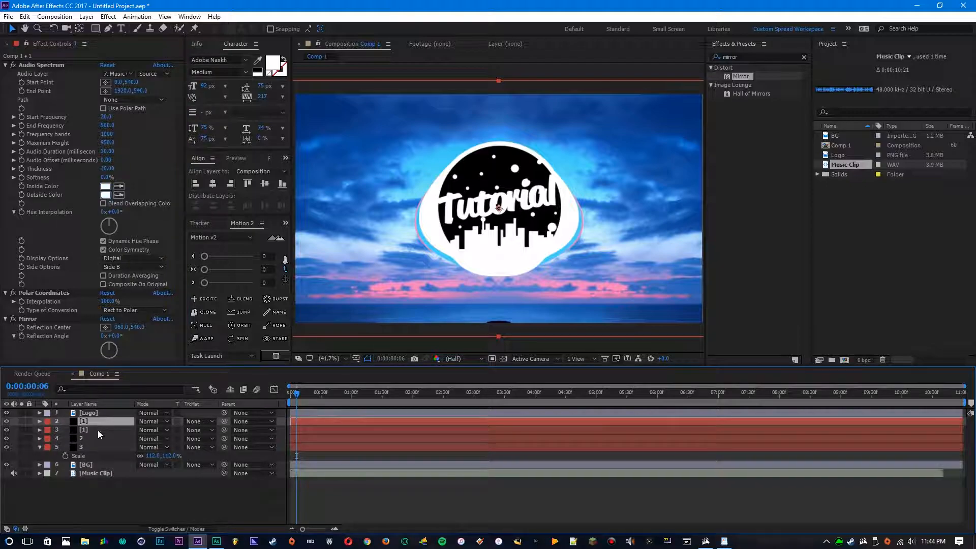
left_click(96, 422)
left_click(96, 430)
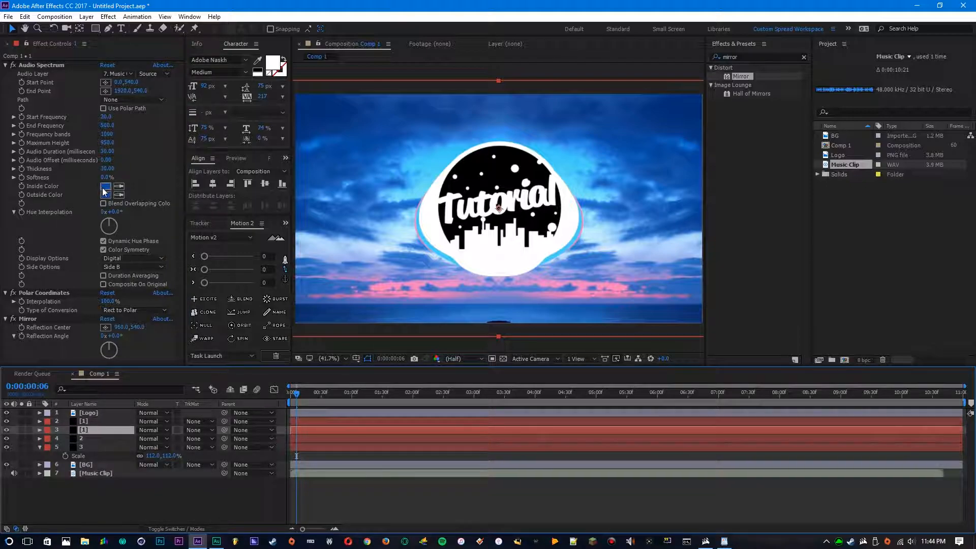
left_click(108, 161)
type("-10")
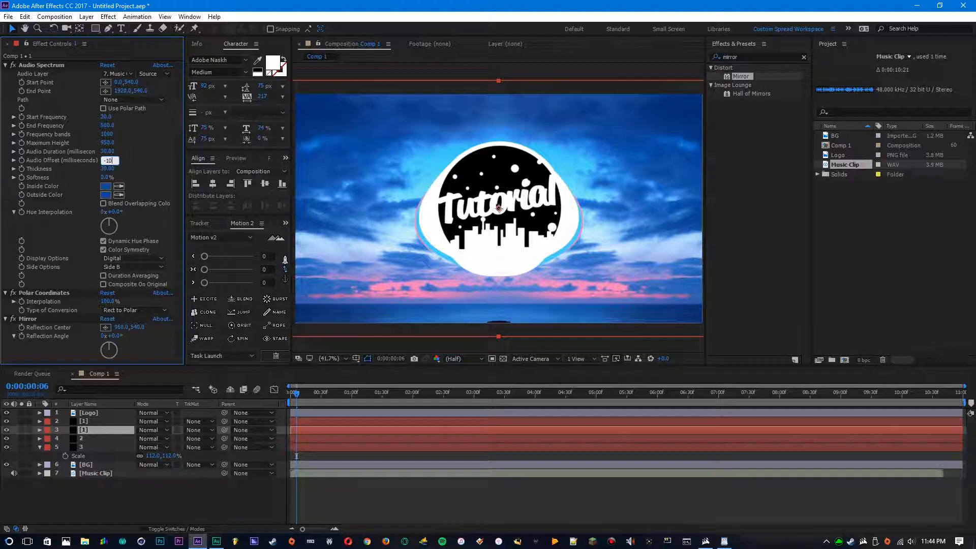
key("Return")
Step: Set the Audio Offset to -20 milliseconds on the light blue spectrum layer and -30 milliseconds on the pink one
left_click(105, 437)
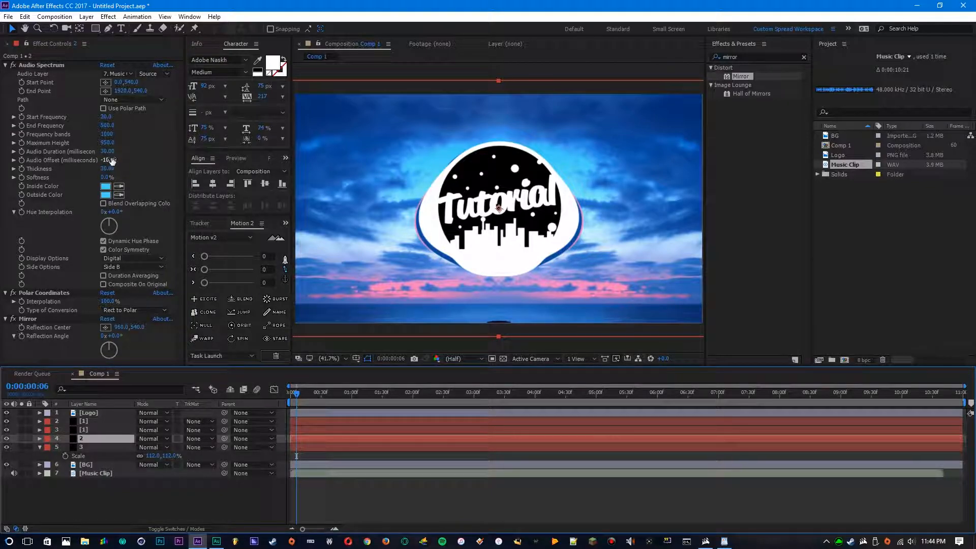
left_click(108, 160)
type("-20")
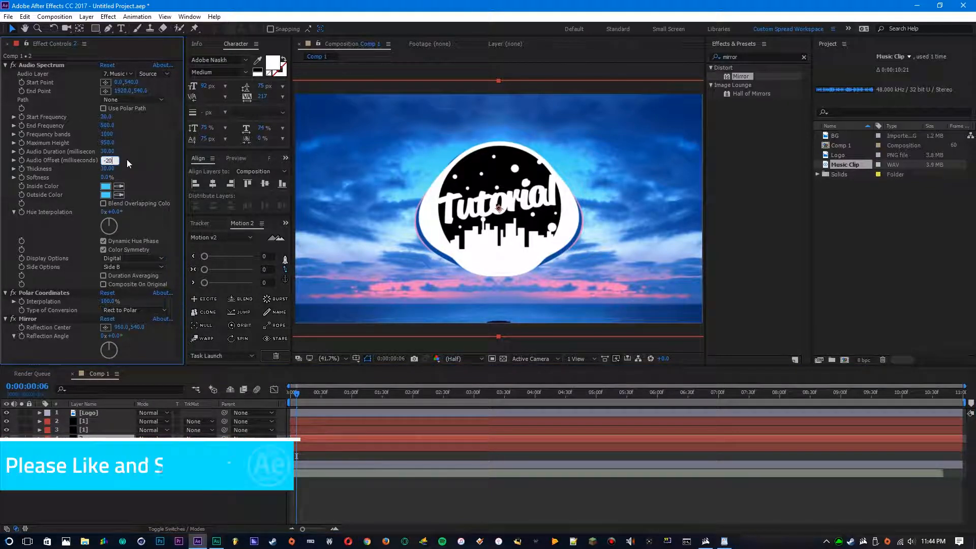
key("Return")
left_click(105, 447)
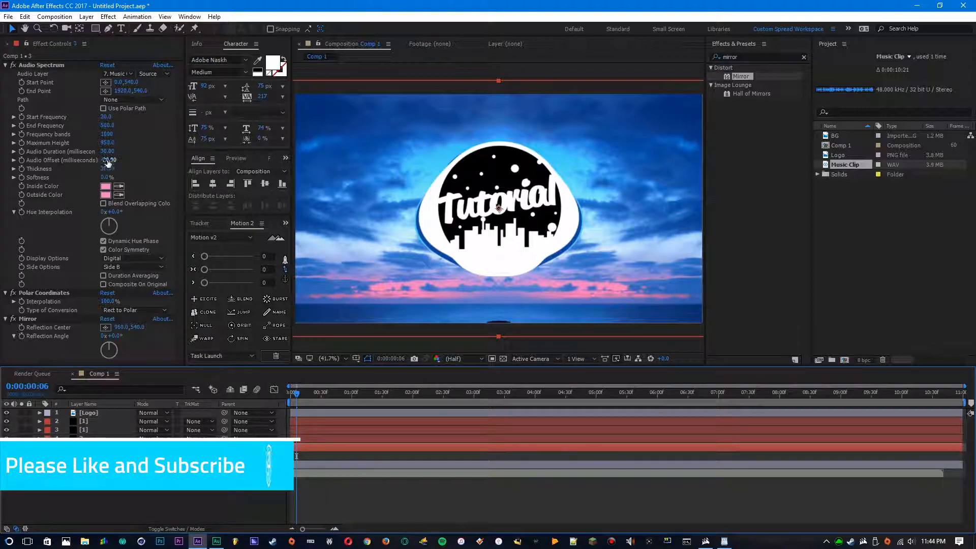
left_click(108, 168)
key("Return")
Step: Rename the three spectrum layers below the white one 2, 3 and 4 from top to bottom
left_click(100, 421)
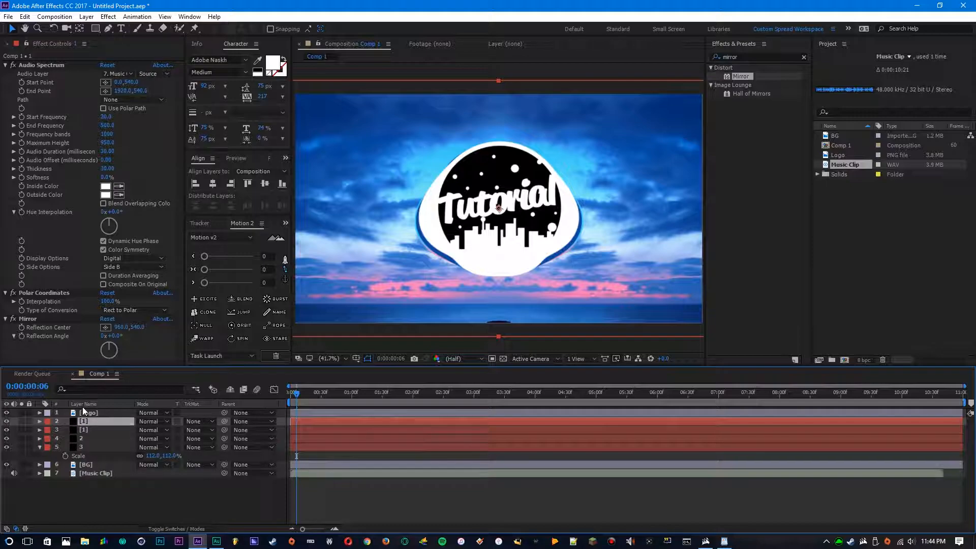
left_click(102, 429)
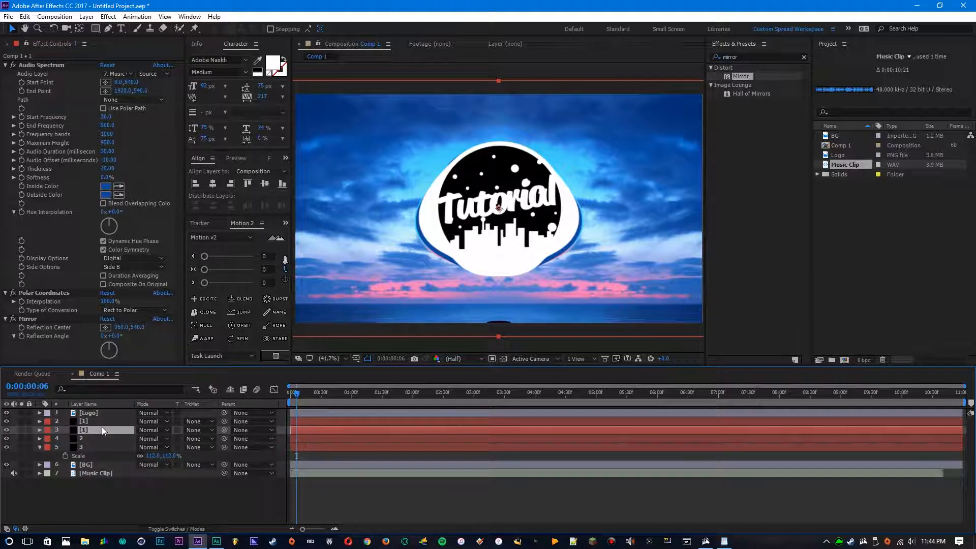
key("Return")
type("2")
key("Return")
left_click(86, 438)
key("Return")
type("3")
key("Return")
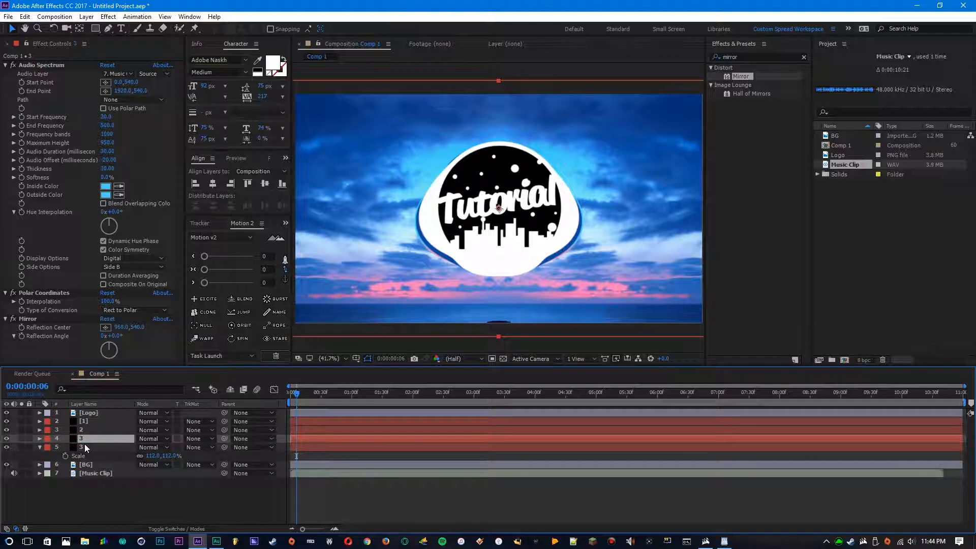
left_click(85, 446)
key("Return")
type("4")
key("Return")
Step: Move the current time to 0:00:00:57 and set layer 2's Audio Spectrum inside color to bright blue 0067FF
left_click_drag(301, 394, 349, 392)
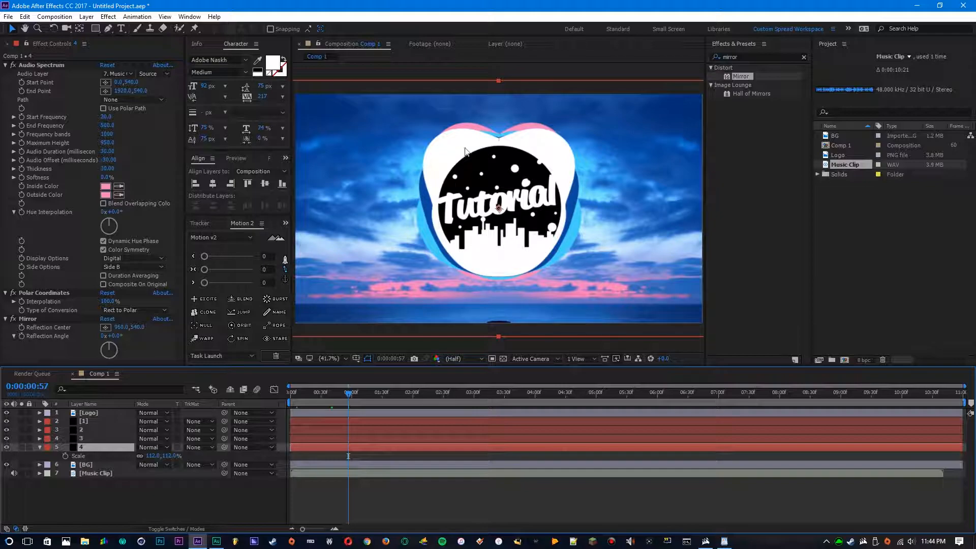
left_click(94, 420)
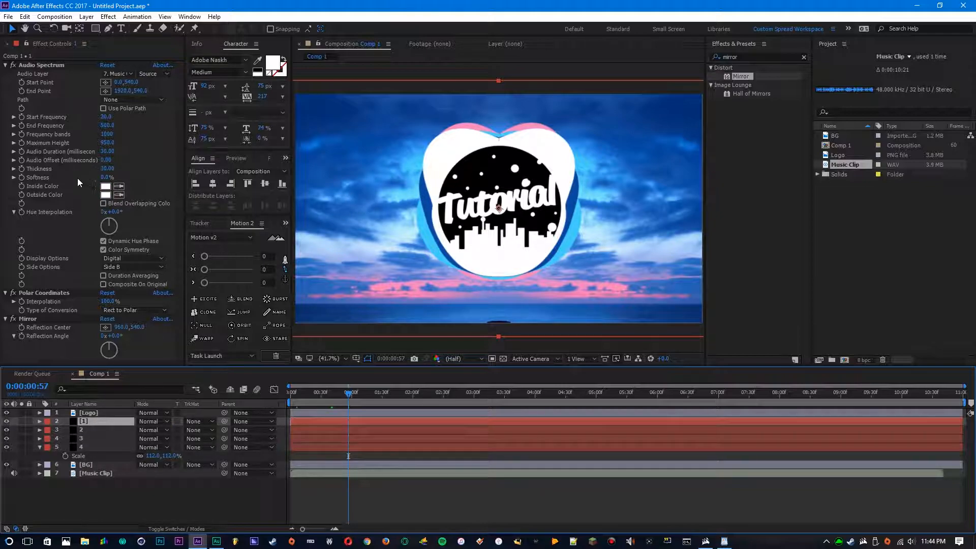
left_click(92, 428)
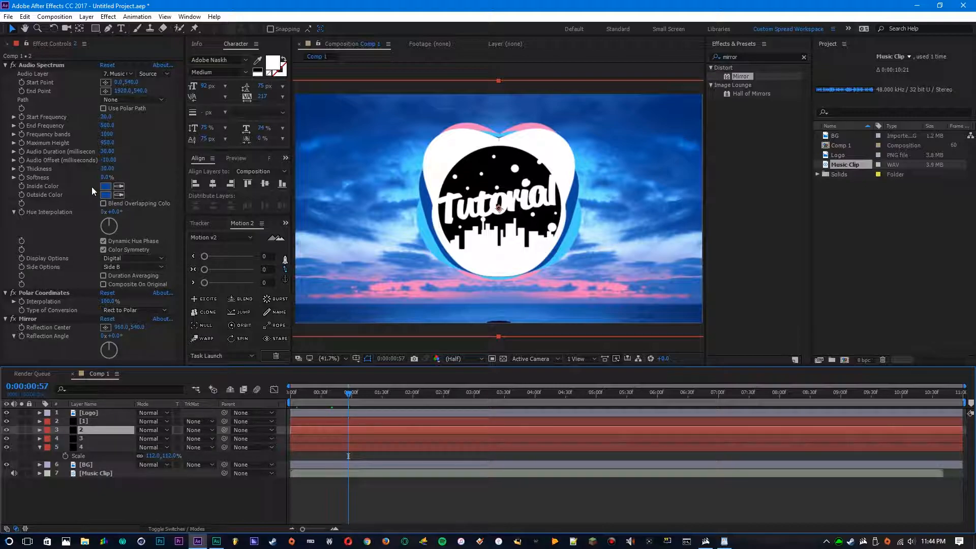
left_click(106, 186)
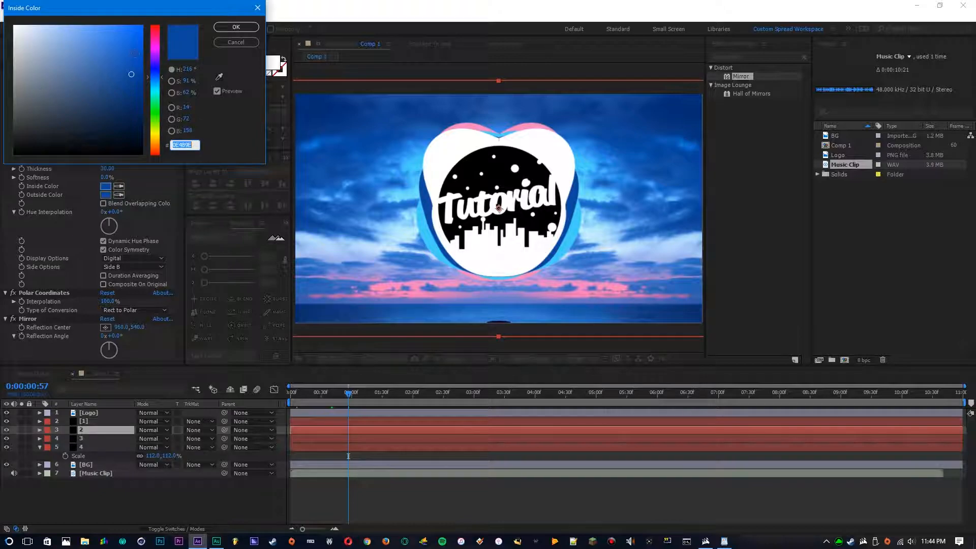
left_click_drag(119, 9, 308, 103)
left_click_drag(320, 168, 403, 54)
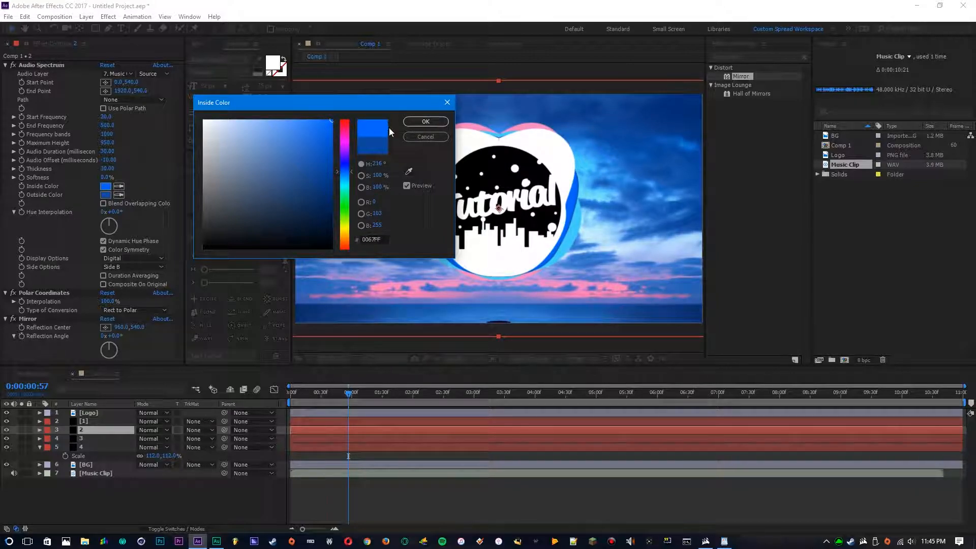